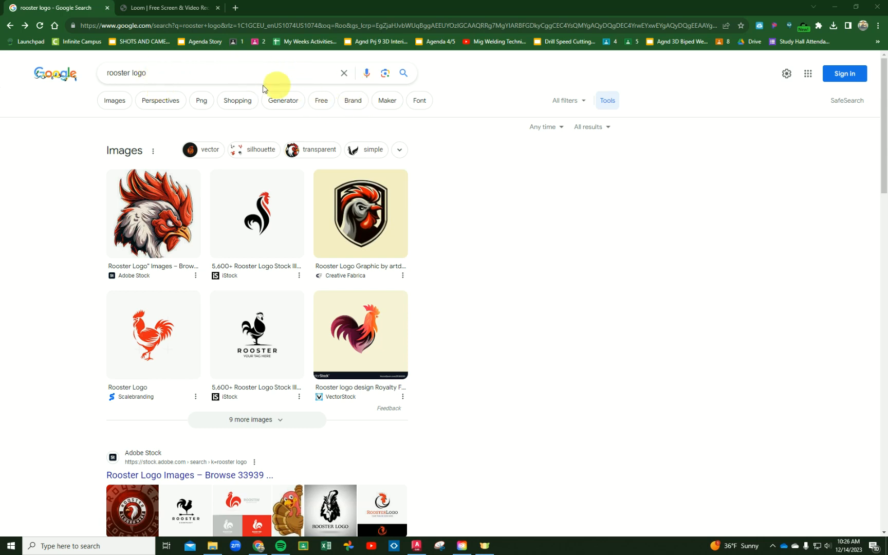
{"action": "left_click", "coordinate": [166, 71]}
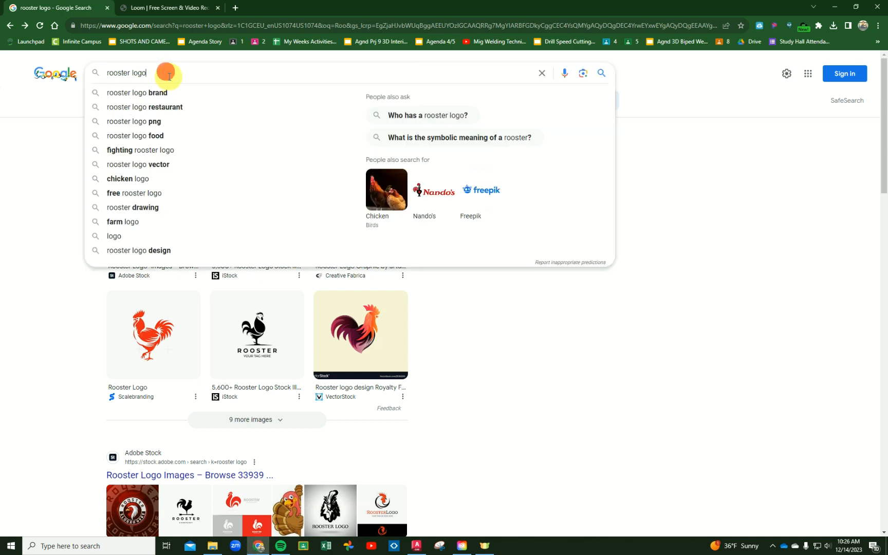
{"action": "left_click", "coordinate": [56, 131]}
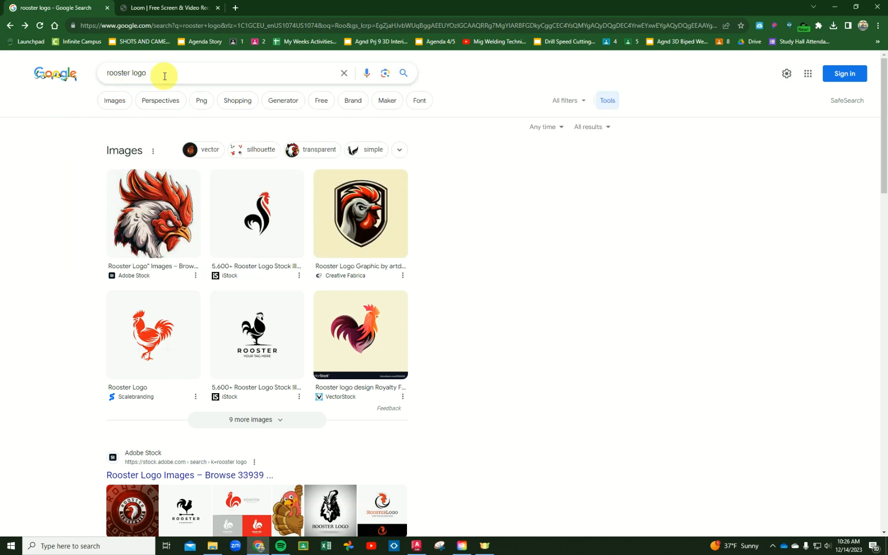
{"action": "left_click_drag", "start_coordinate": [159, 74], "coordinate": [91, 74]}
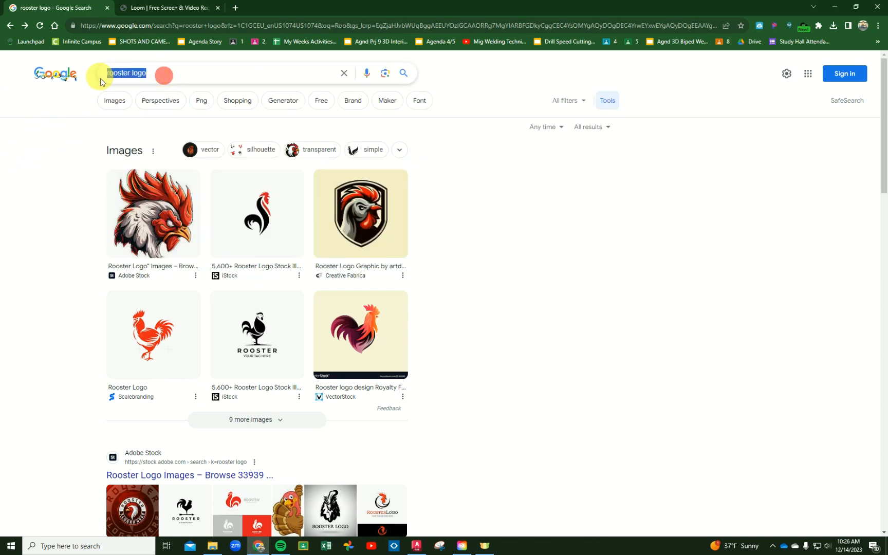
- Show the image results for "rooster logo" and filter them to black and white
{"action": "left_click", "coordinate": [120, 104]}
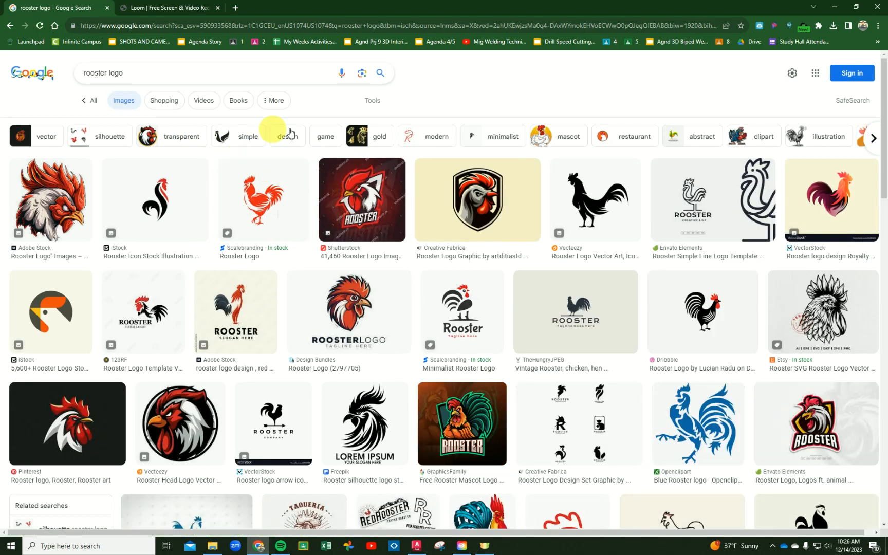
{"action": "left_click", "coordinate": [370, 101]}
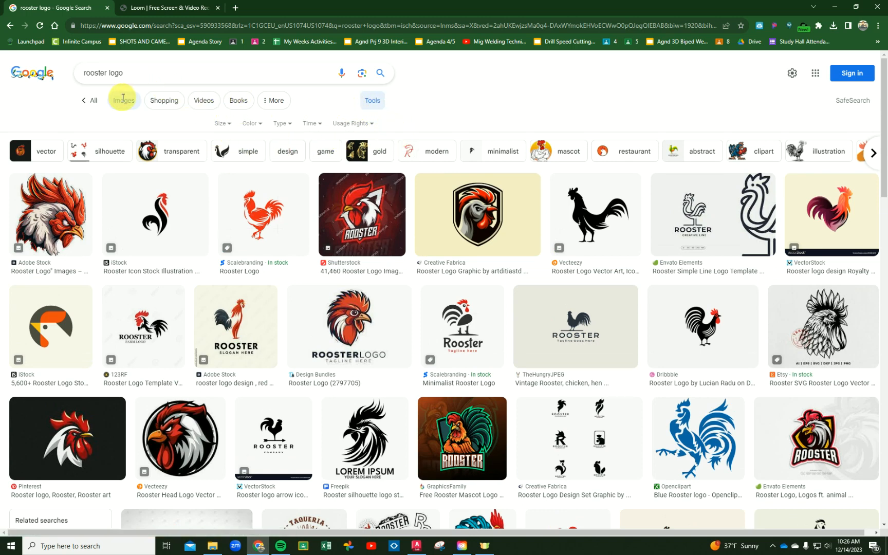
{"action": "left_click", "coordinate": [255, 124]}
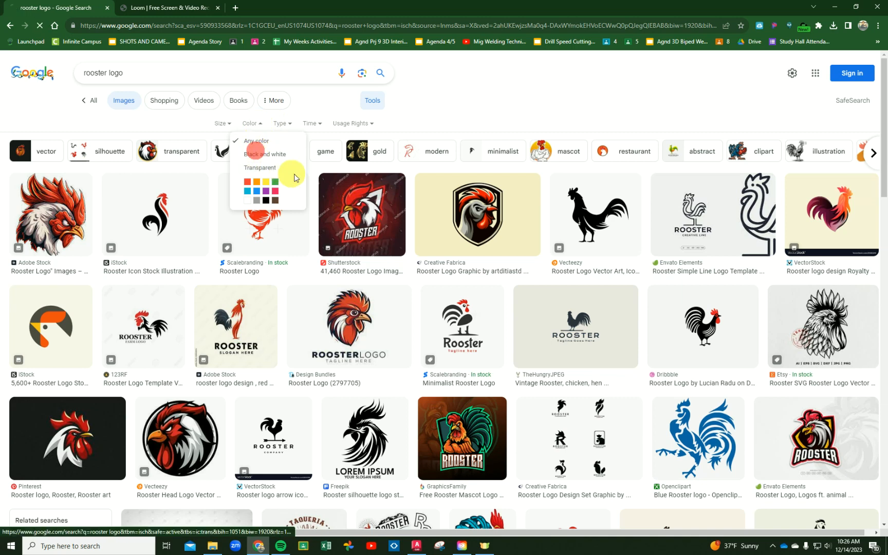
{"action": "left_click", "coordinate": [292, 174]}
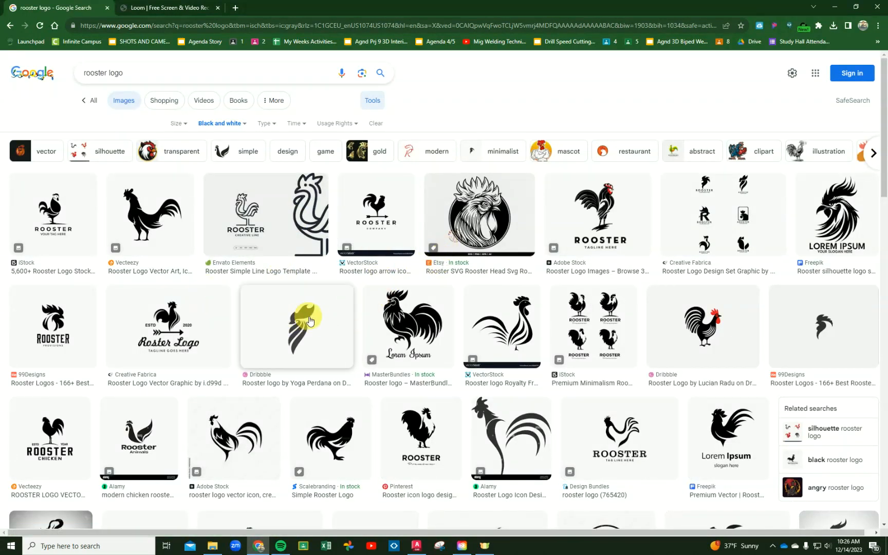
- Open the Simple Rooster Logo result from Scalebranding and copy its large preview image
{"action": "scroll", "coordinate": [310, 313], "scroll_direction": "down", "scroll_amount": 3}
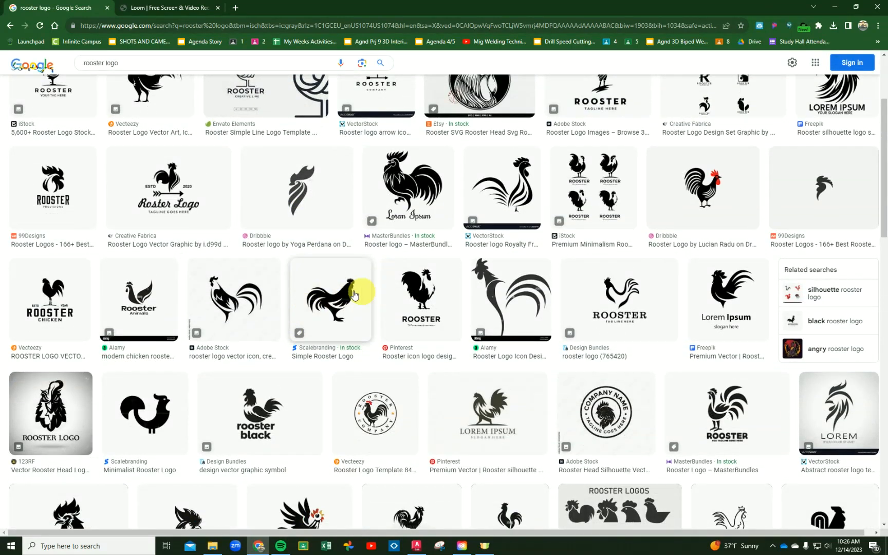
{"action": "left_click", "coordinate": [348, 319]}
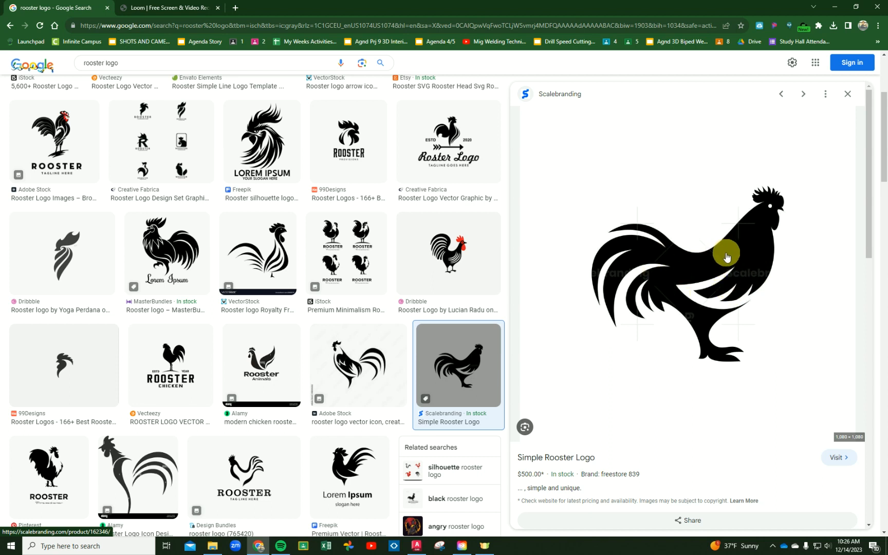
{"action": "right_click", "coordinate": [704, 259]}
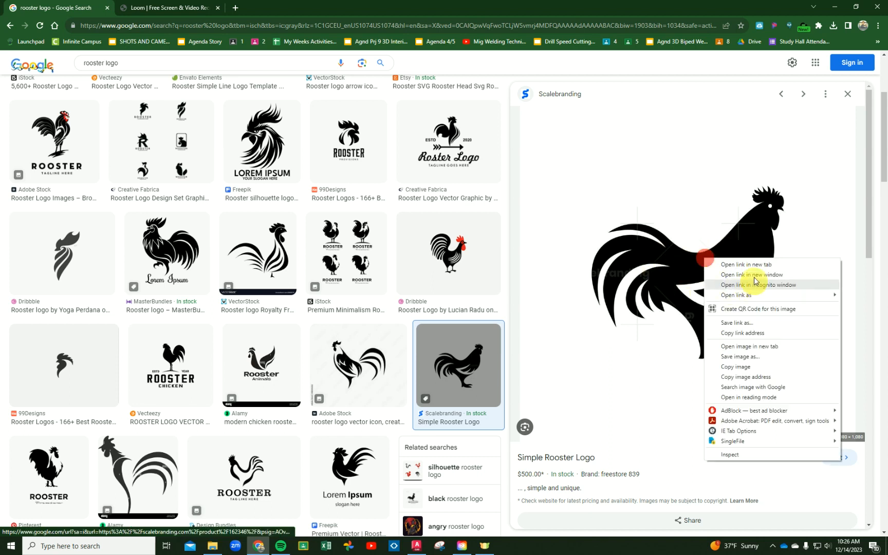
{"action": "left_click", "coordinate": [740, 368]}
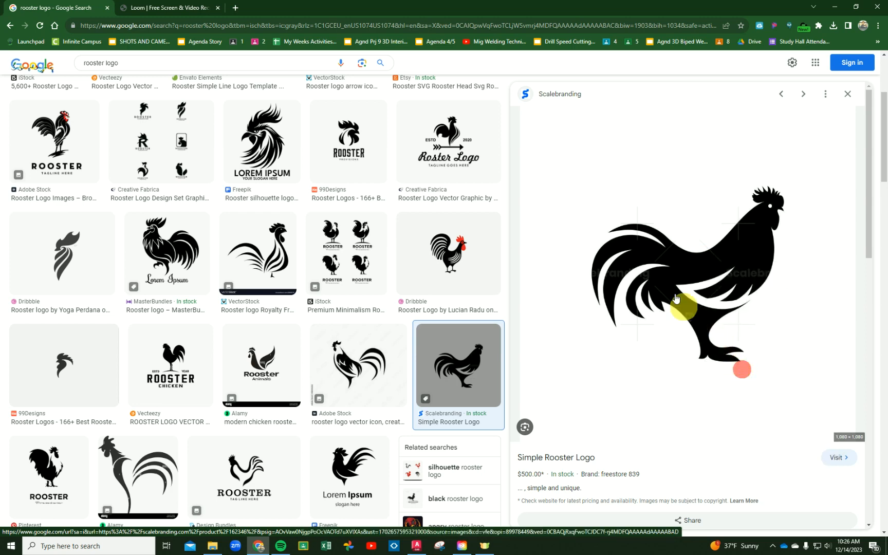
- Minimize the browser and launch Illustrator from Creative Cloud Desktop
{"action": "left_click", "coordinate": [833, 7]}
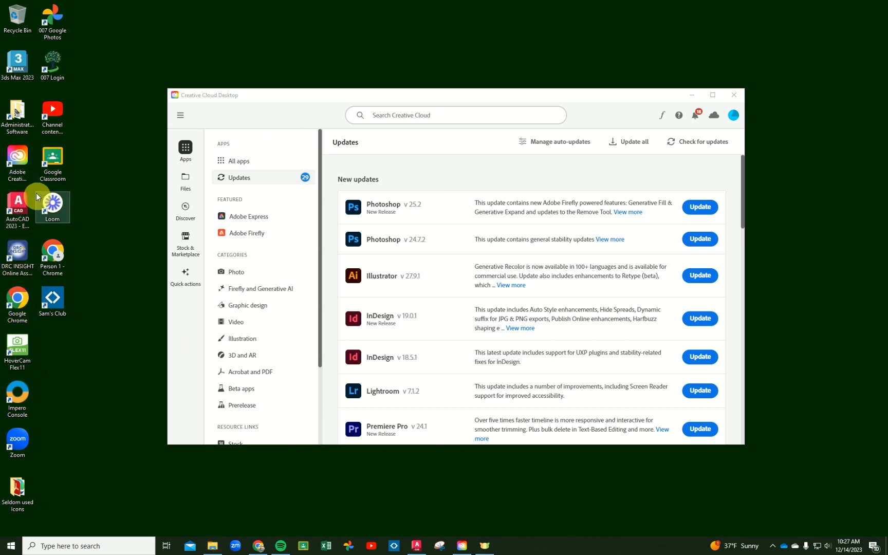
{"action": "left_click", "coordinate": [19, 162]}
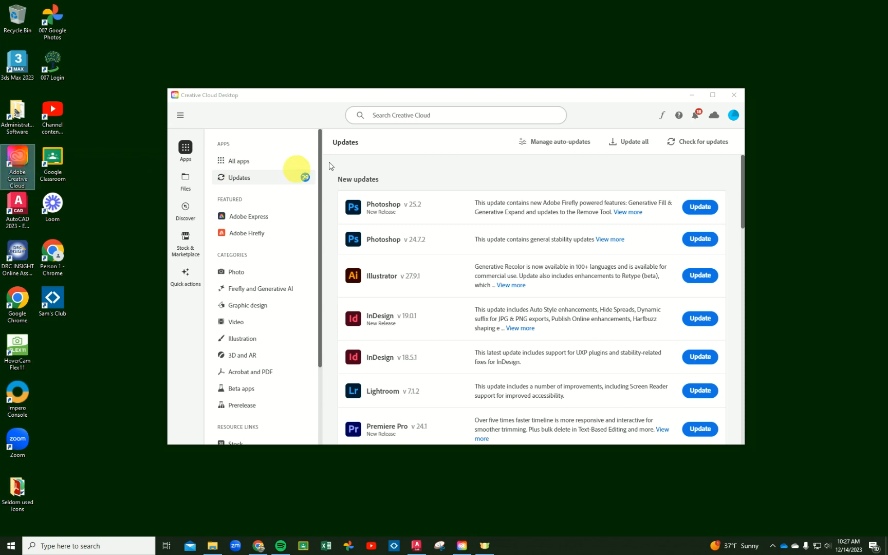
{"action": "left_click", "coordinate": [386, 278]}
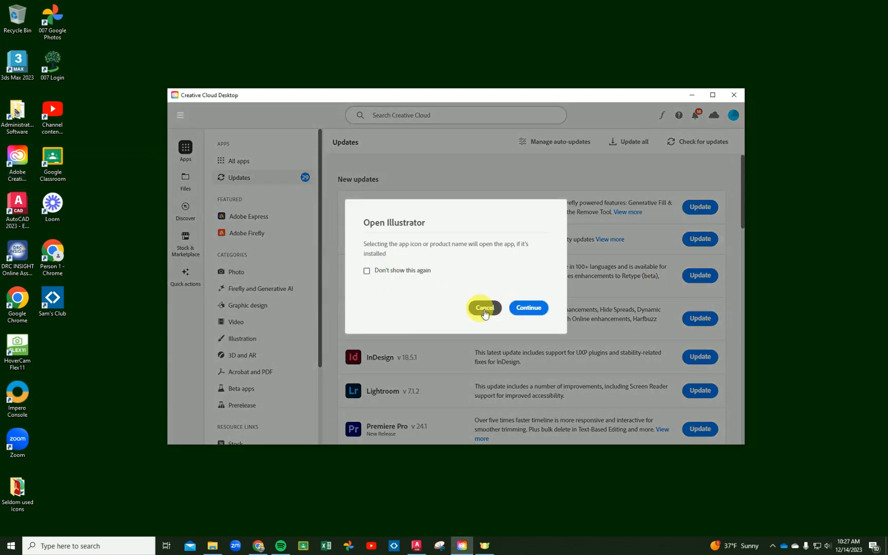
{"action": "left_click", "coordinate": [535, 311]}
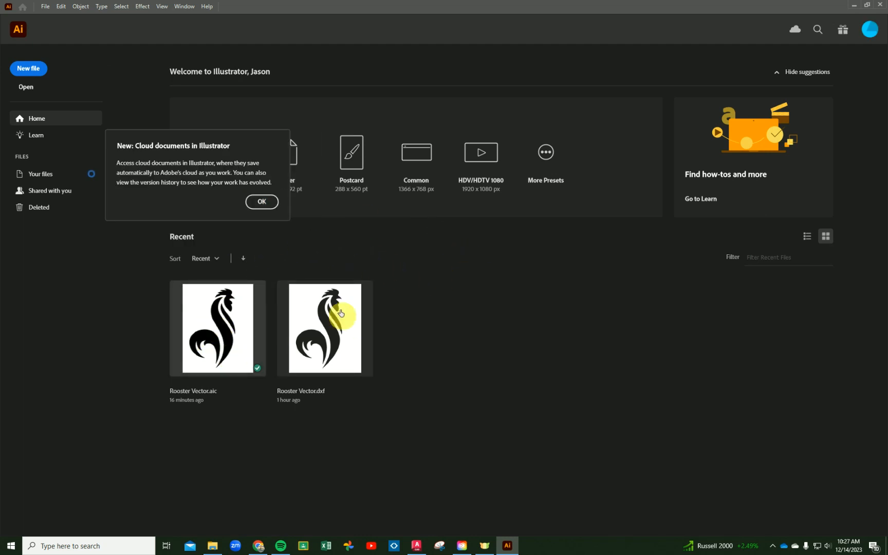
- Dismiss the cloud documents notice and create a new Letter document of 612 x 792 pt
{"action": "left_click", "coordinate": [260, 201]}
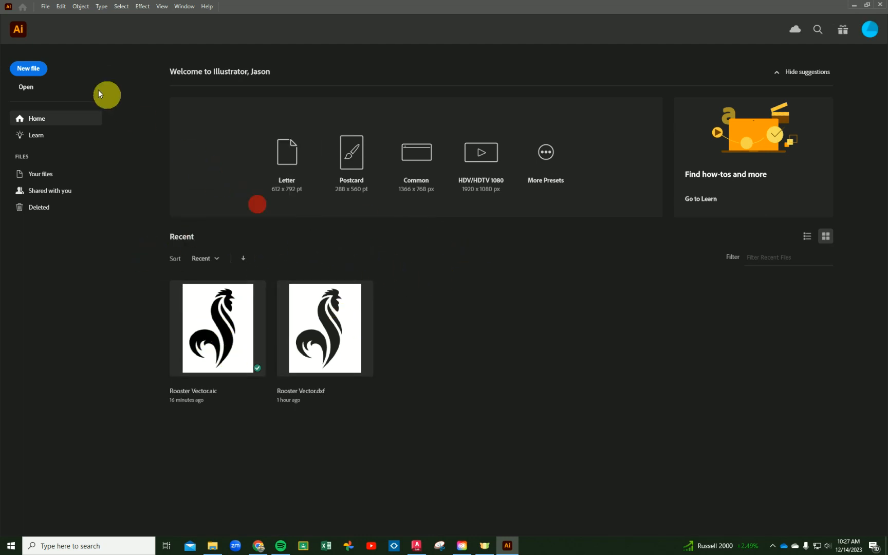
{"action": "left_click", "coordinate": [31, 68]}
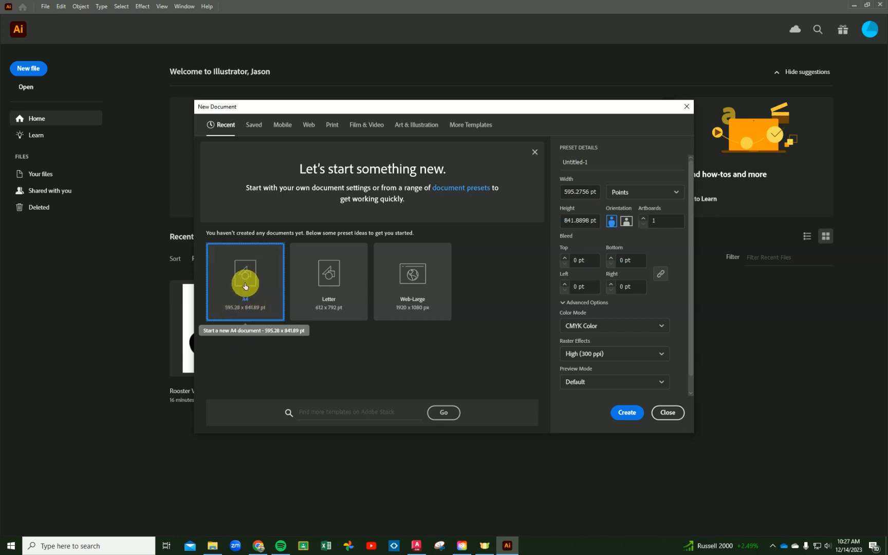
{"action": "left_click", "coordinate": [328, 277]}
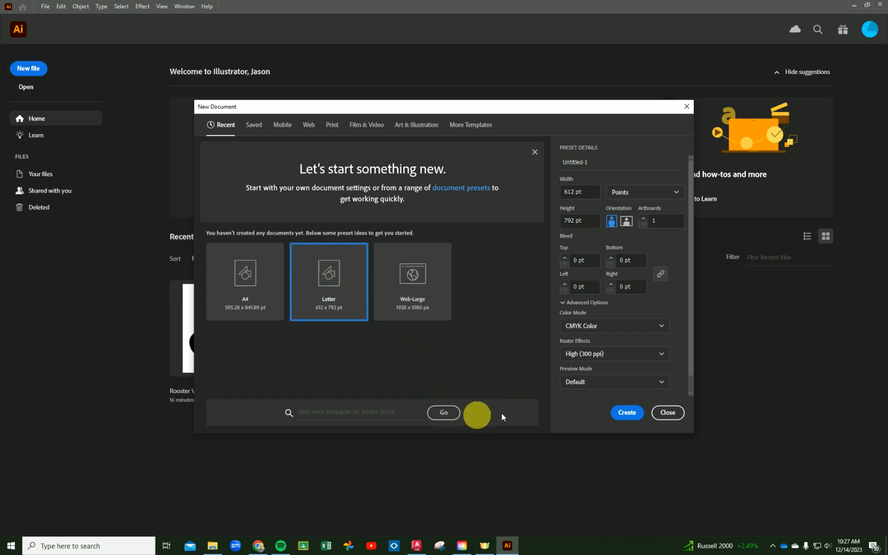
{"action": "left_click", "coordinate": [630, 414]}
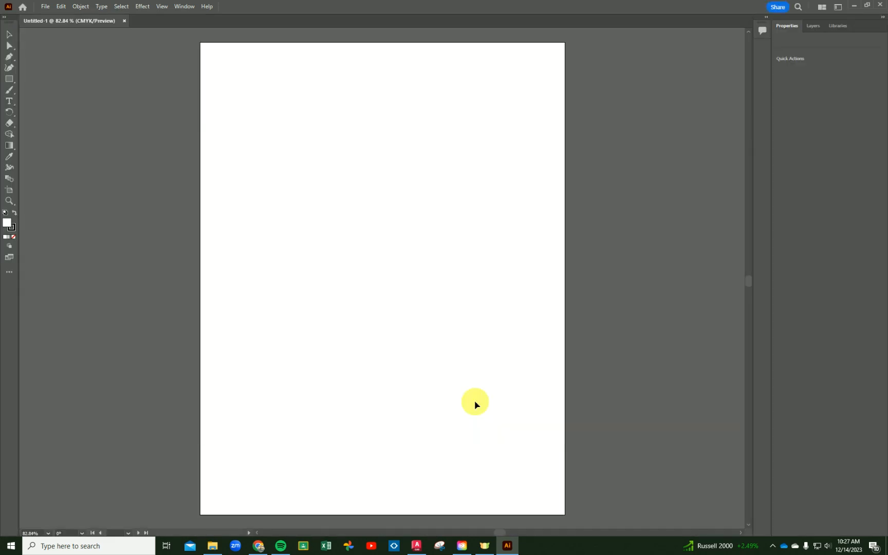
- Paste the copied rooster image into the document and crop it to the suggested area of about 1080 x 720 pt
{"action": "right_click", "coordinate": [332, 233]}
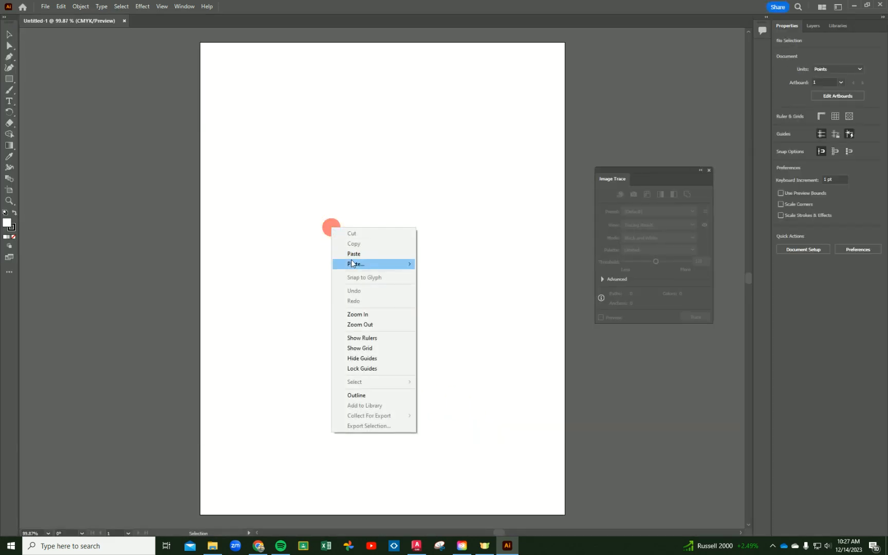
{"action": "left_click", "coordinate": [355, 256]}
{"action": "scroll", "coordinate": [472, 262], "scroll_direction": "down", "scroll_amount": 1}
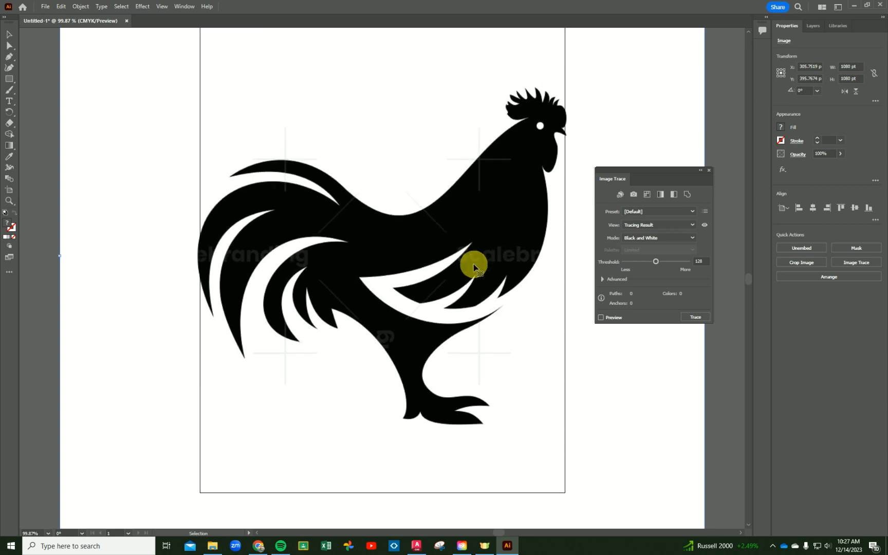
{"action": "scroll", "coordinate": [459, 260], "scroll_direction": "up", "scroll_amount": 2}
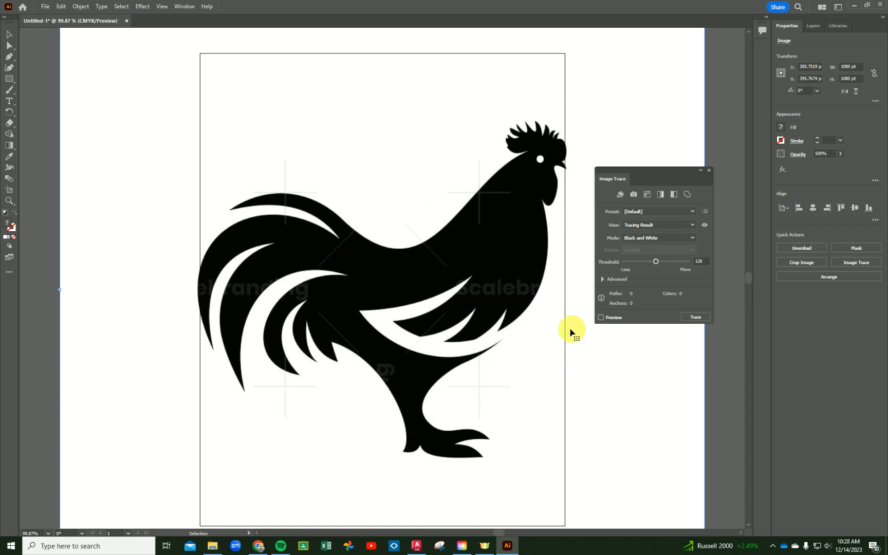
{"action": "left_click", "coordinate": [792, 263]}
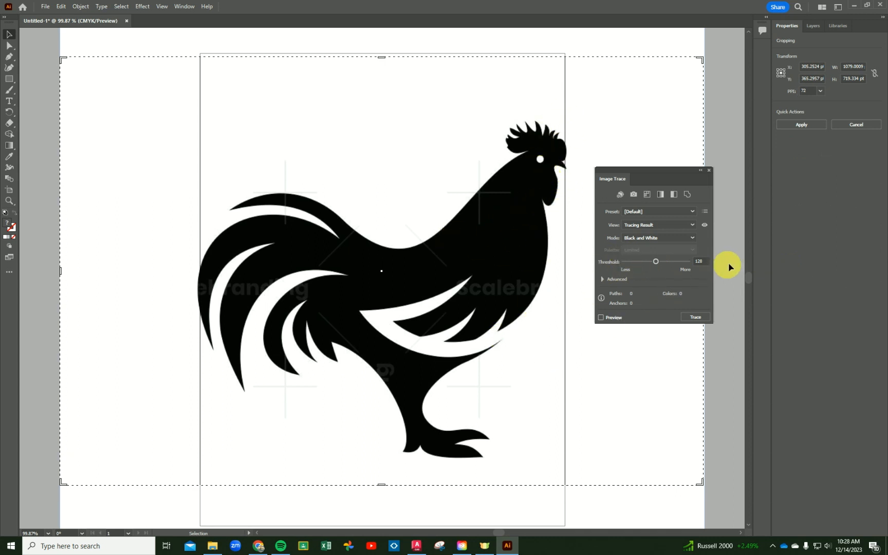
{"action": "left_click", "coordinate": [797, 124]}
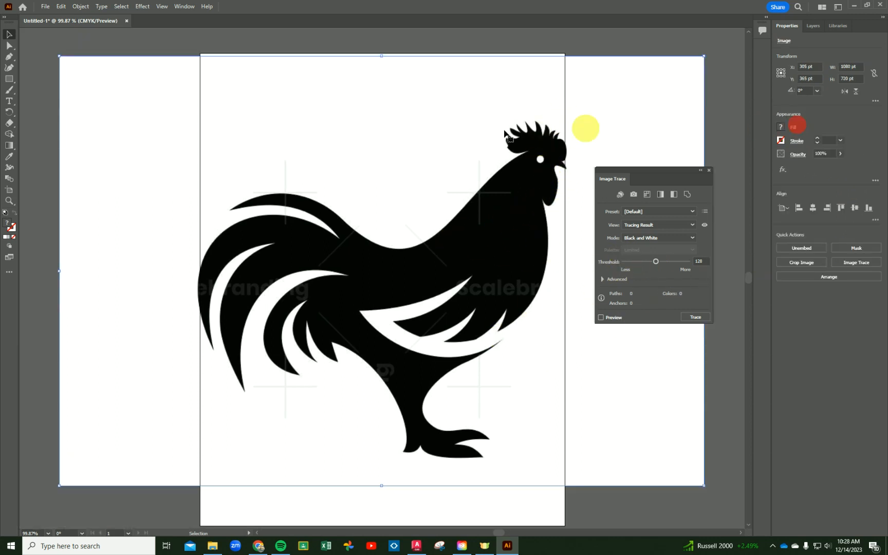
- Make an image trace of the cropped rooster picture with the default preset
{"action": "left_click", "coordinate": [88, 10]}
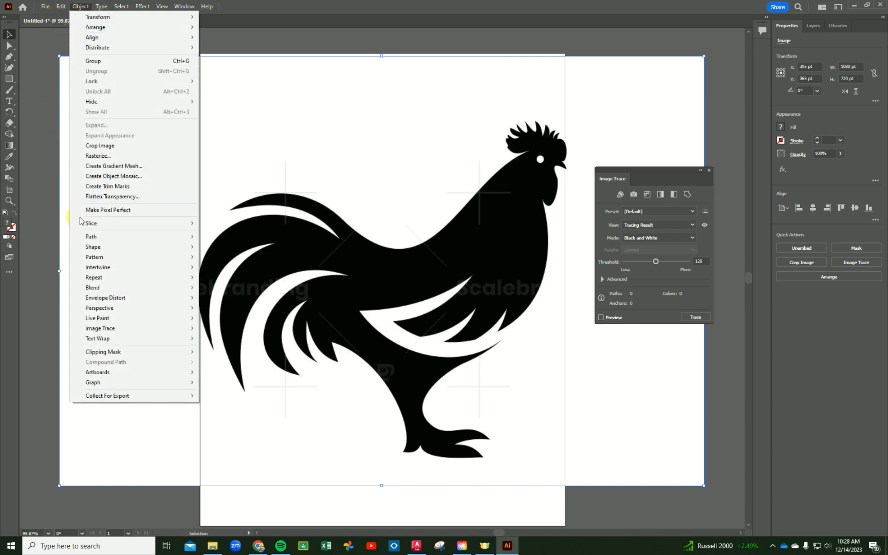
{"action": "mouse_move", "coordinate": [92, 331]}
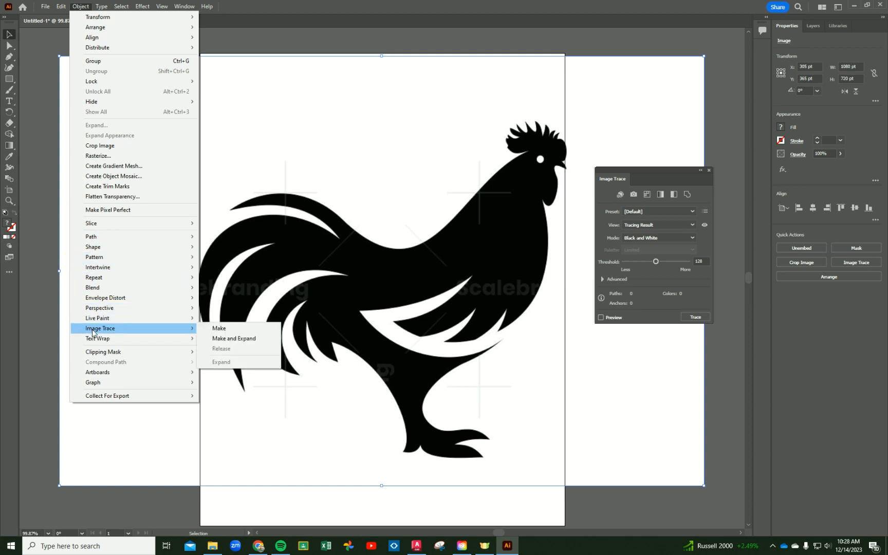
{"action": "left_click", "coordinate": [218, 329]}
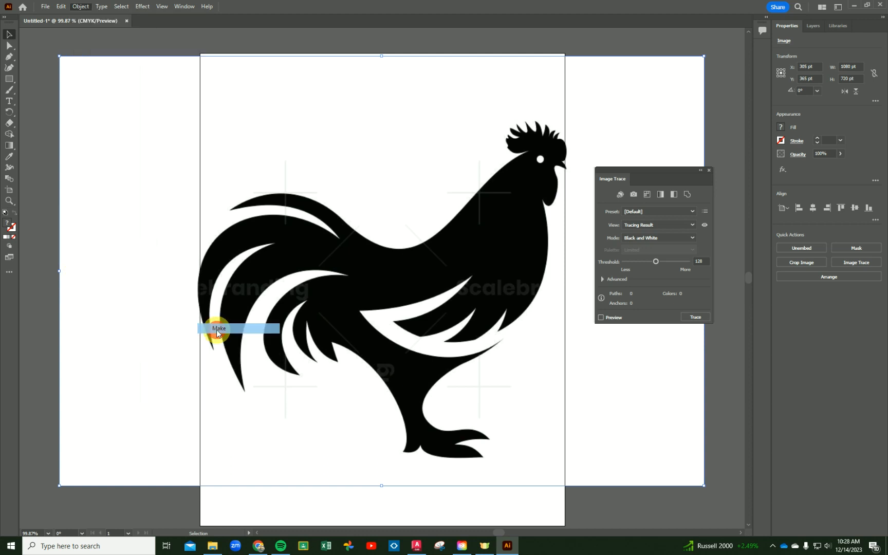
- Reopen the Image Trace settings beside the rooster, try high and low thresholds, and set the threshold to 162
{"action": "left_click", "coordinate": [710, 170]}
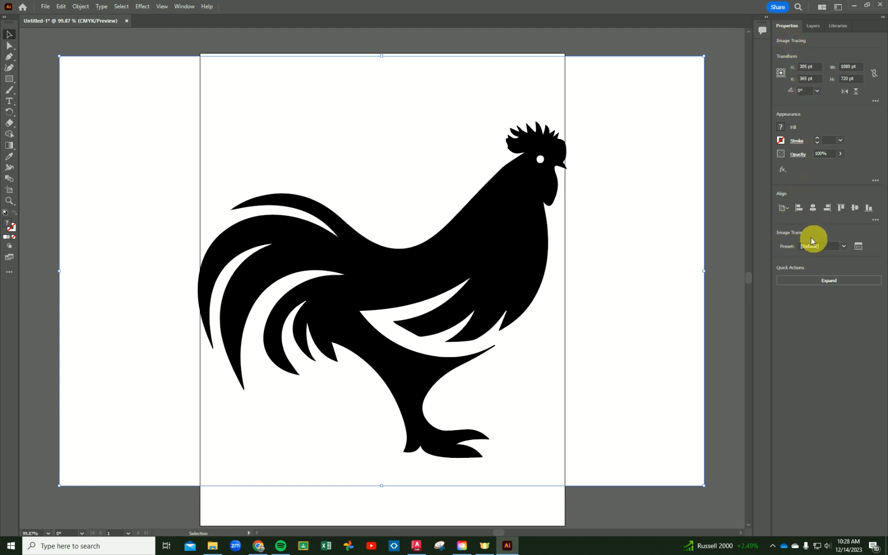
{"action": "left_click", "coordinate": [857, 247]}
{"action": "mouse_move", "coordinate": [652, 172]}
{"action": "left_mouse_down"}
{"action": "mouse_move", "coordinate": [670, 158]}
{"action": "mouse_move", "coordinate": [661, 142]}
{"action": "left_mouse_up"}
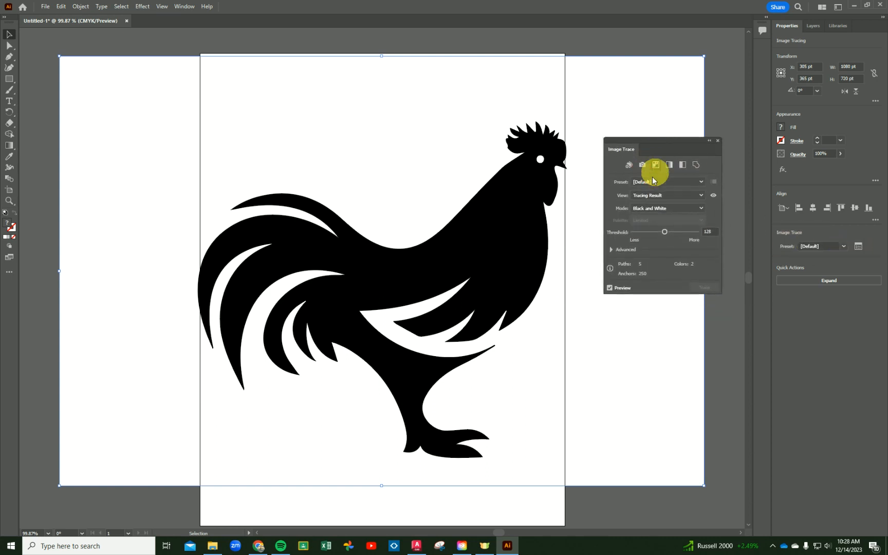
{"action": "left_click", "coordinate": [520, 205]}
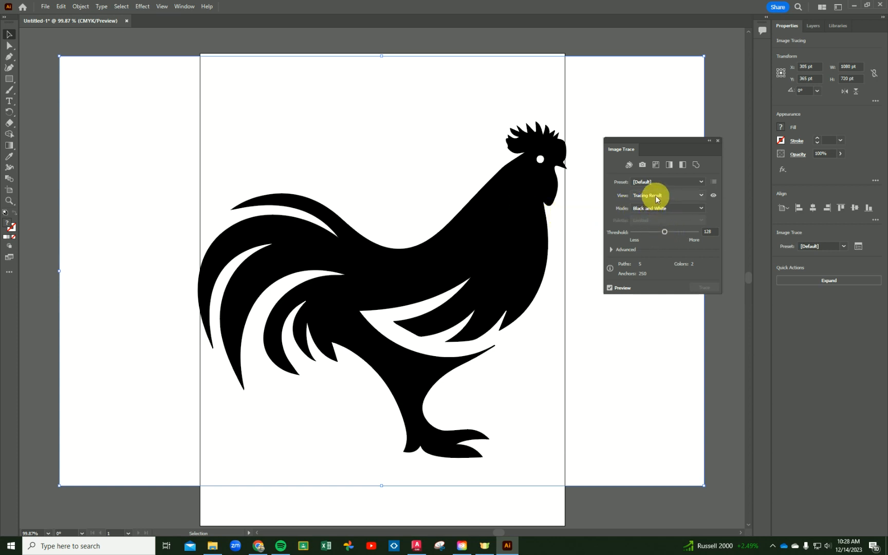
{"action": "left_click_drag", "start_coordinate": [665, 232], "coordinate": [695, 233]}
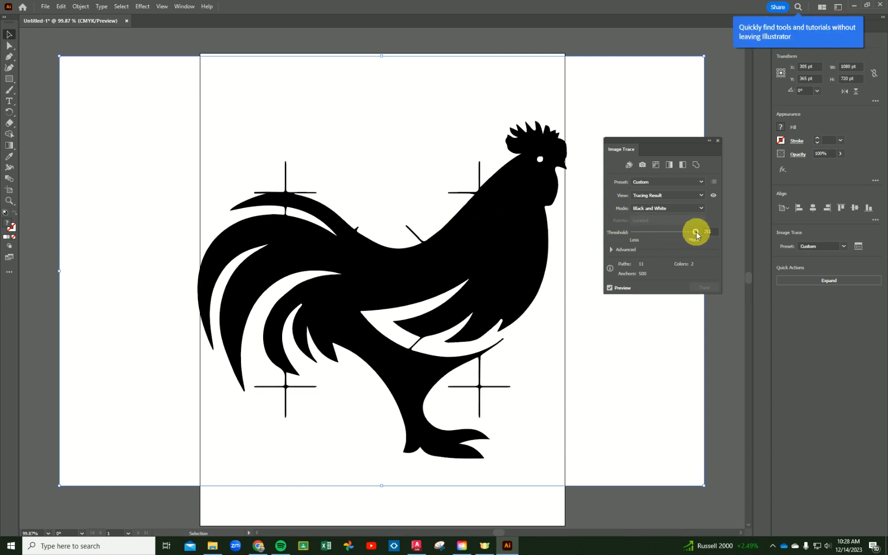
{"action": "left_click_drag", "start_coordinate": [696, 232], "coordinate": [688, 236]}
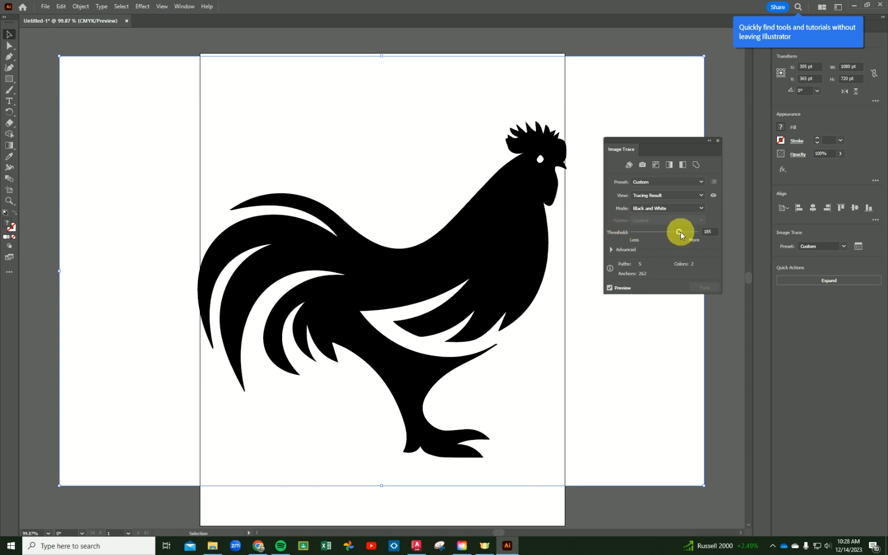
{"action": "left_click_drag", "start_coordinate": [680, 232], "coordinate": [649, 234]}
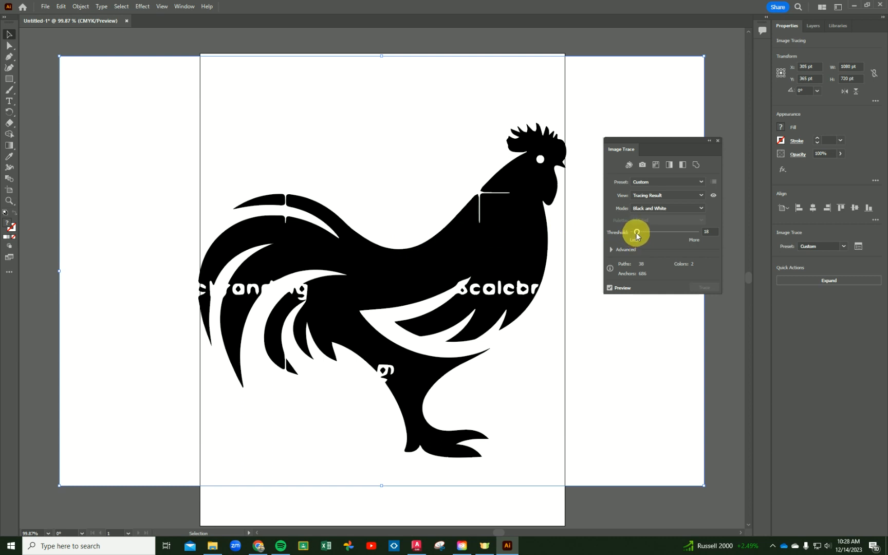
{"action": "left_click_drag", "start_coordinate": [634, 232], "coordinate": [657, 229]}
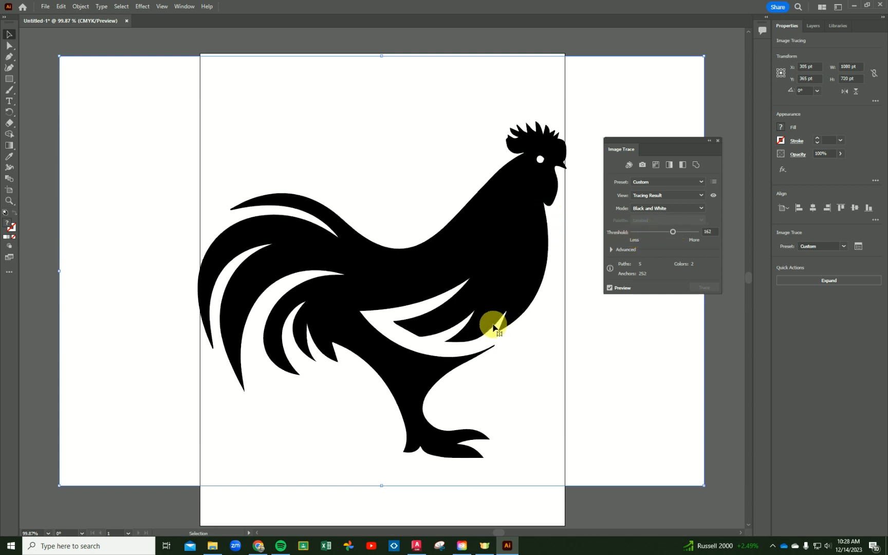
- Try the Color mode on the rooster trace and return it to Black and White
{"action": "left_click", "coordinate": [642, 209]}
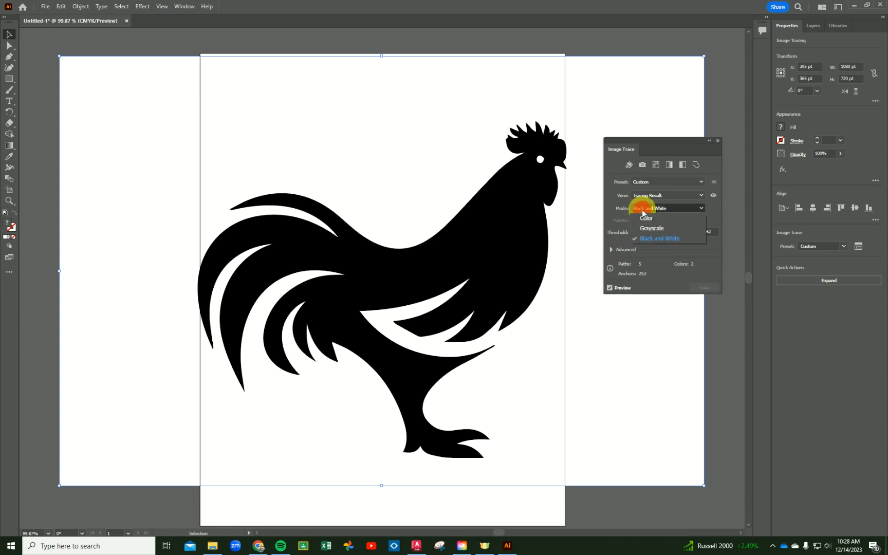
{"action": "left_click", "coordinate": [650, 222]}
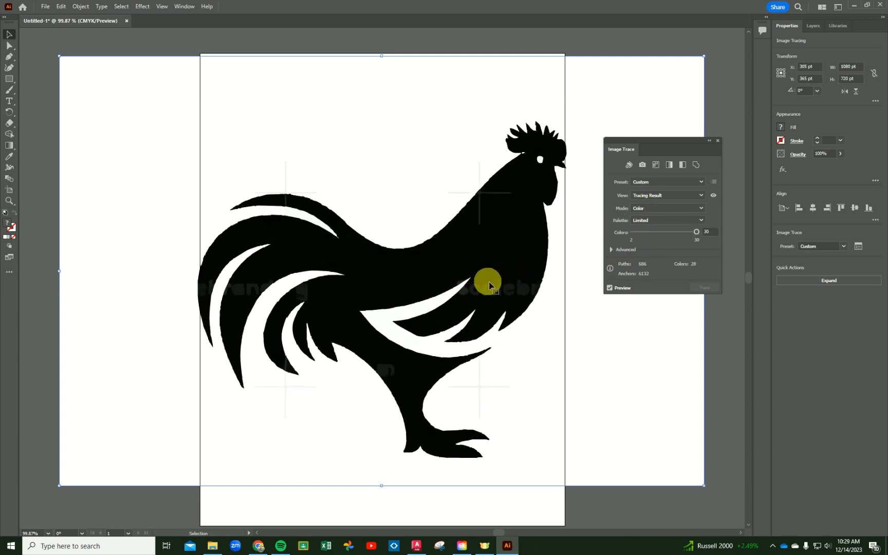
{"action": "left_click", "coordinate": [642, 209]}
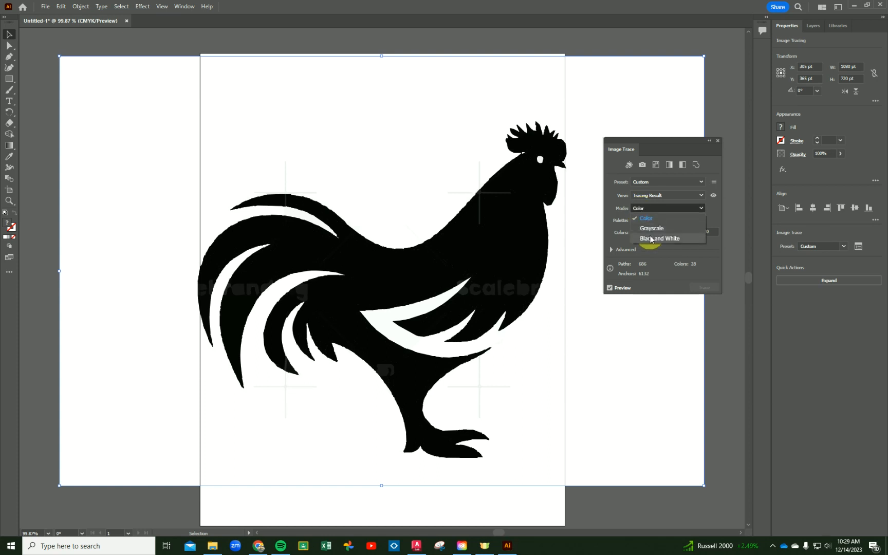
{"action": "left_click", "coordinate": [652, 238]}
- Set the trace view to Tracing Result with Outlines and expand the rooster trace into vector paths
{"action": "left_click", "coordinate": [658, 195]}
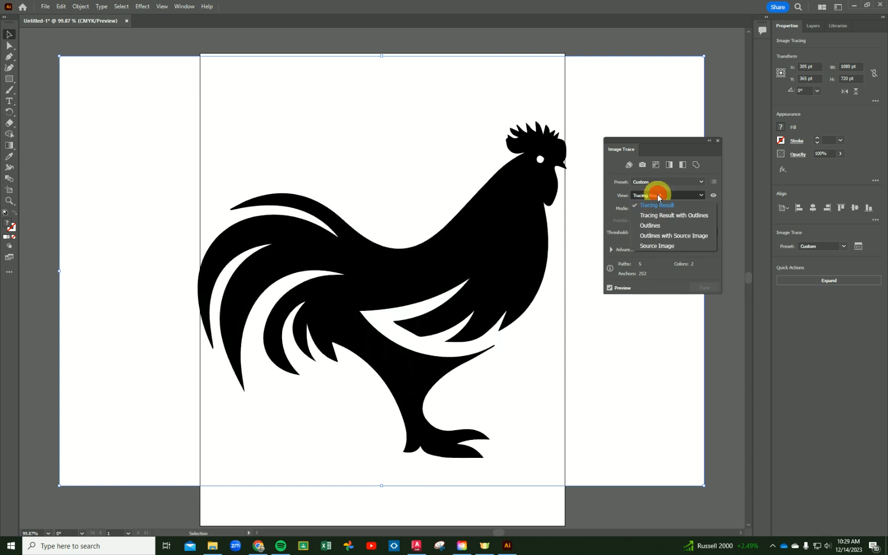
{"action": "left_click", "coordinate": [667, 206]}
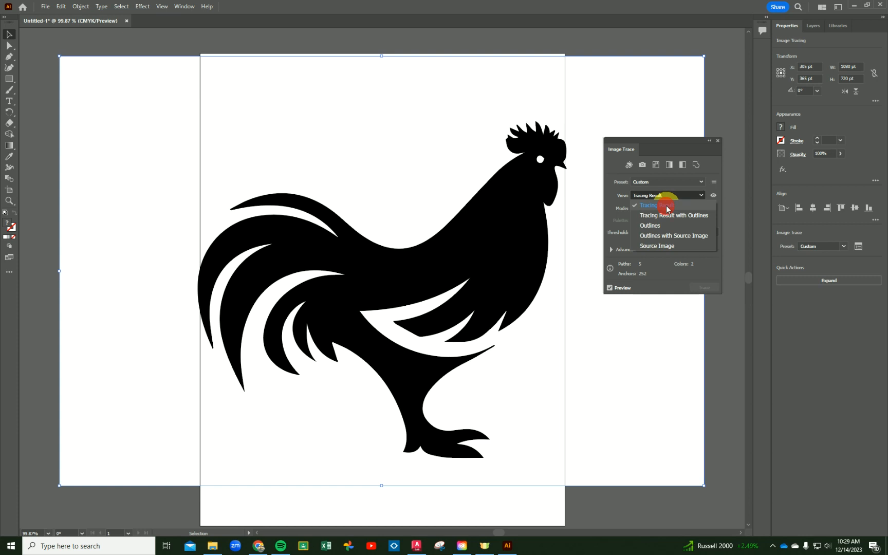
{"action": "left_click", "coordinate": [661, 198]}
{"action": "left_click", "coordinate": [662, 215]}
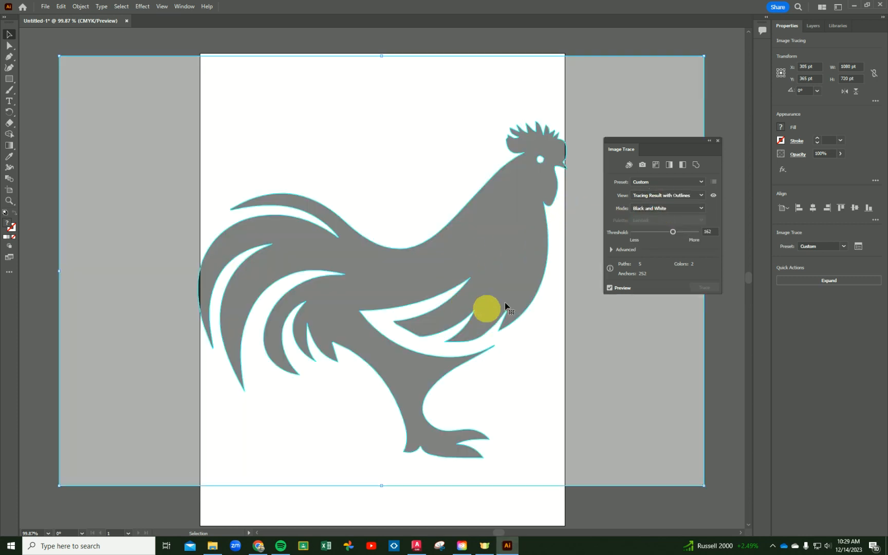
{"action": "left_click", "coordinate": [649, 181]}
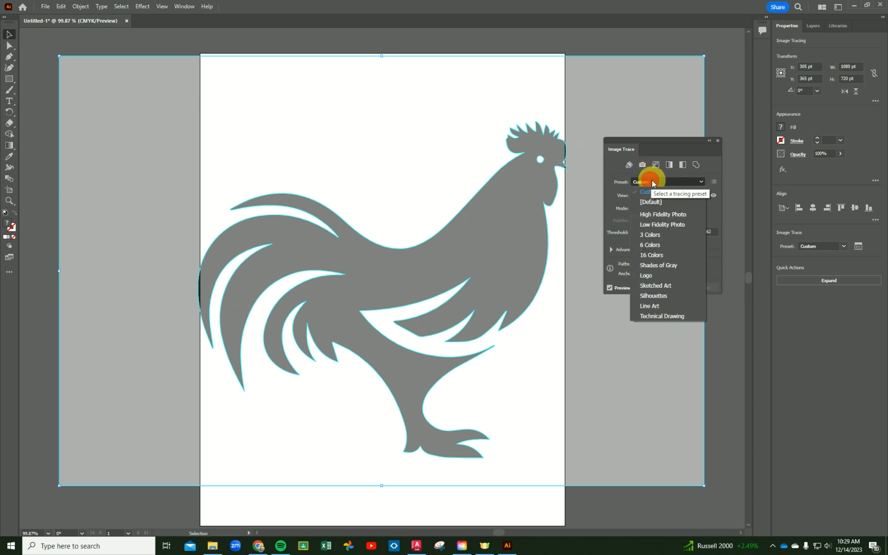
{"action": "left_click", "coordinate": [653, 148]}
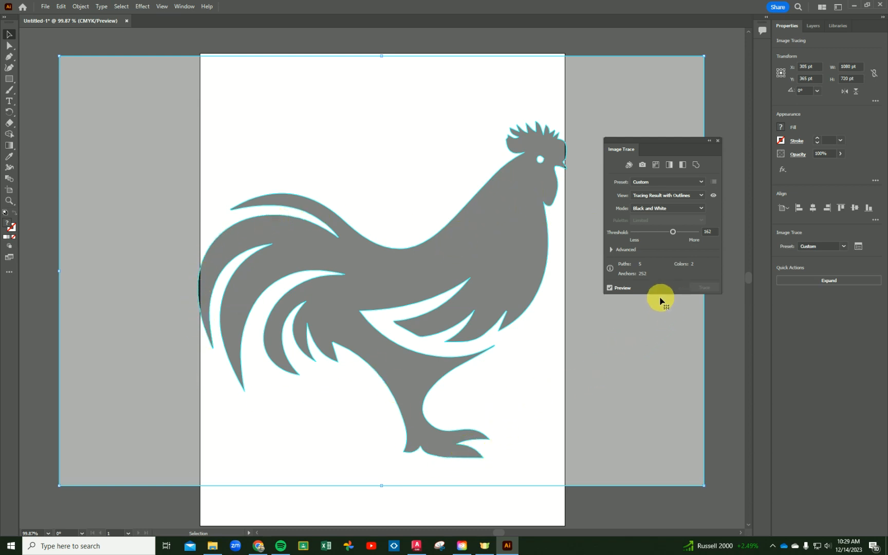
{"action": "left_click", "coordinate": [809, 284]}
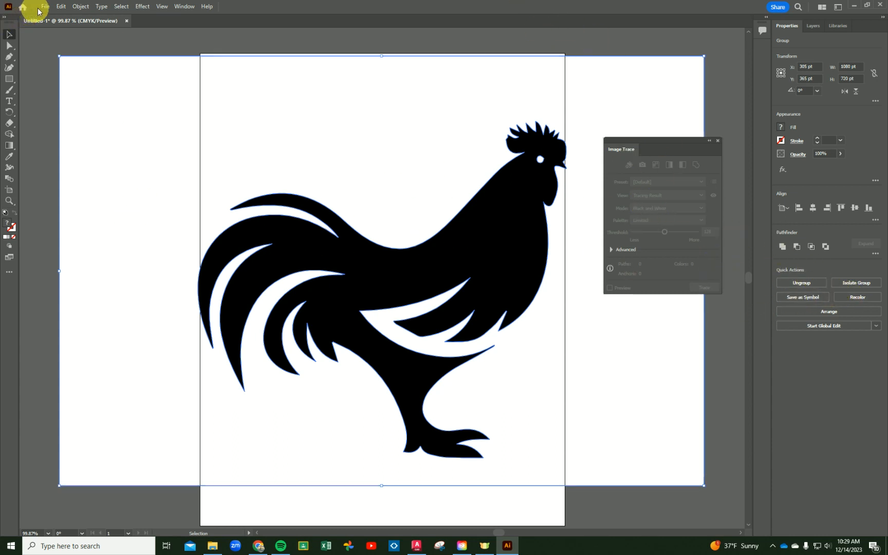
- Start exporting the expanded rooster with Autodesk RealDWG (*.DXF) as the file type
{"action": "left_click", "coordinate": [8, 7]}
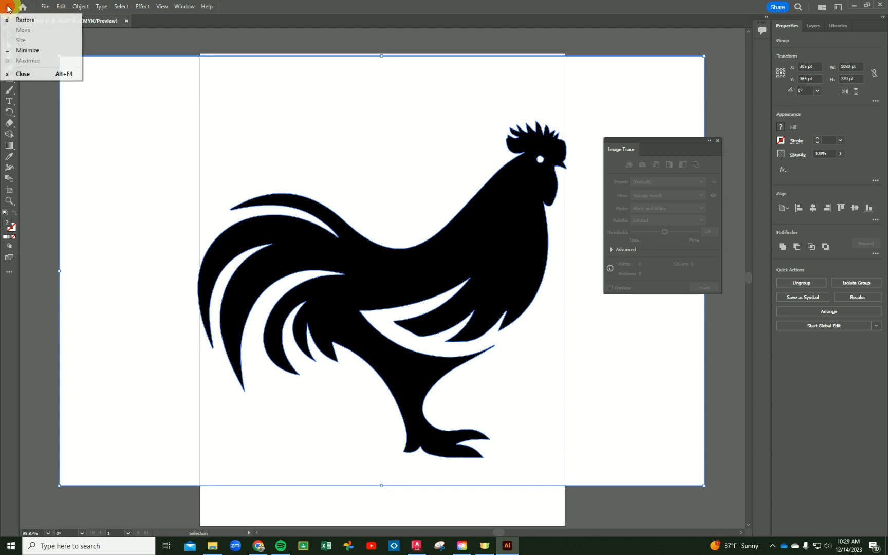
{"action": "left_click", "coordinate": [45, 6]}
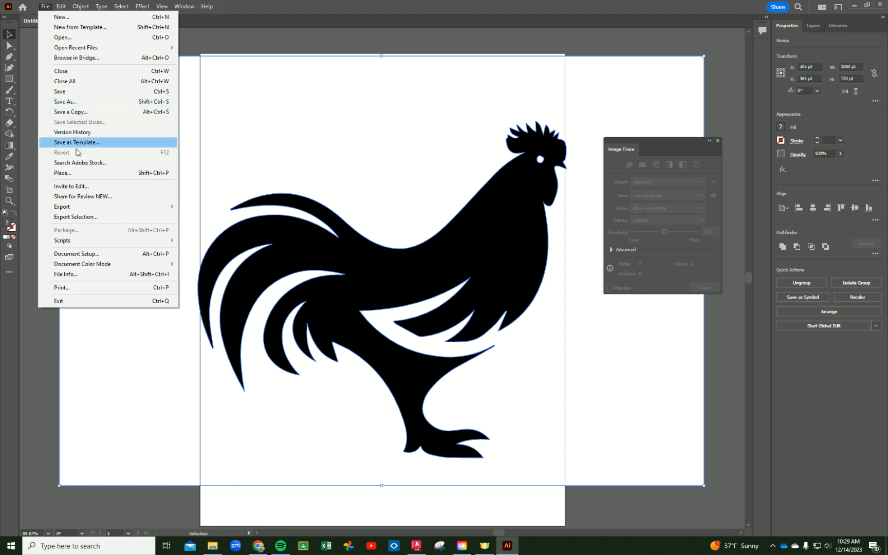
{"action": "mouse_move", "coordinate": [75, 206]}
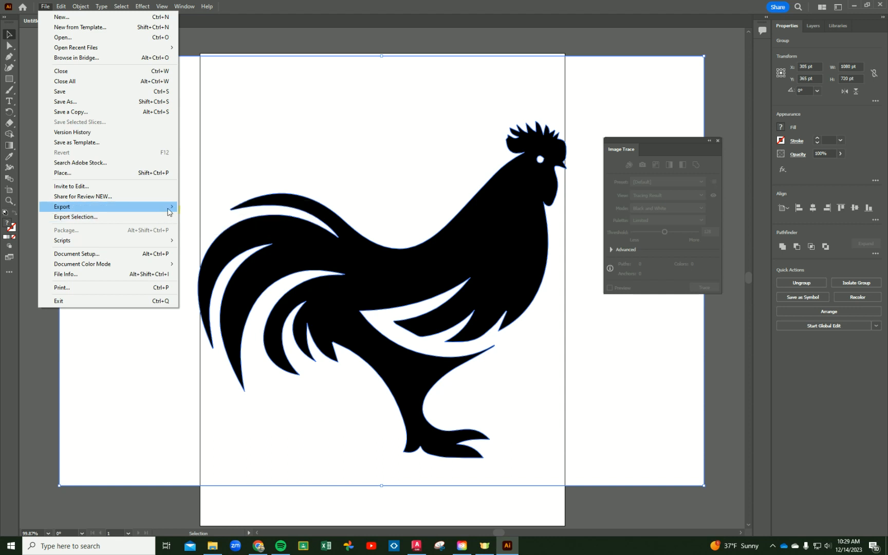
{"action": "left_click", "coordinate": [193, 217]}
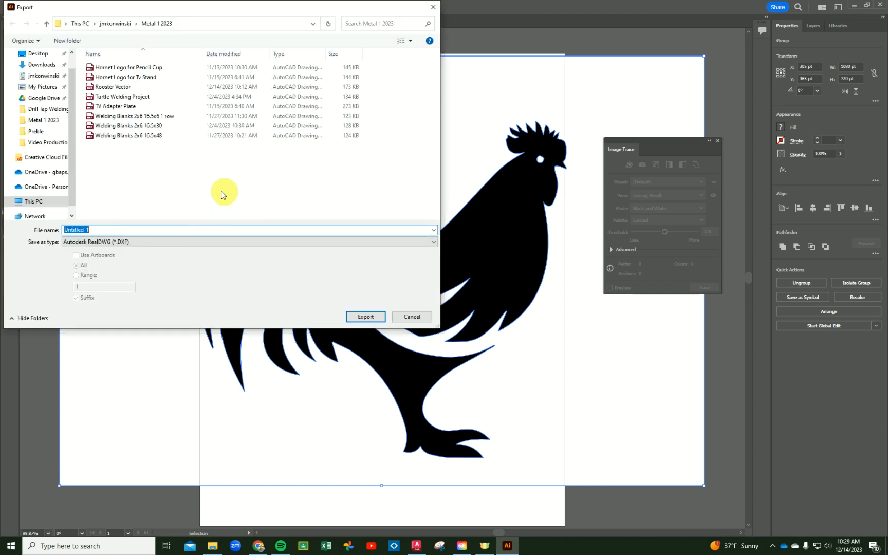
{"action": "left_click", "coordinate": [96, 246]}
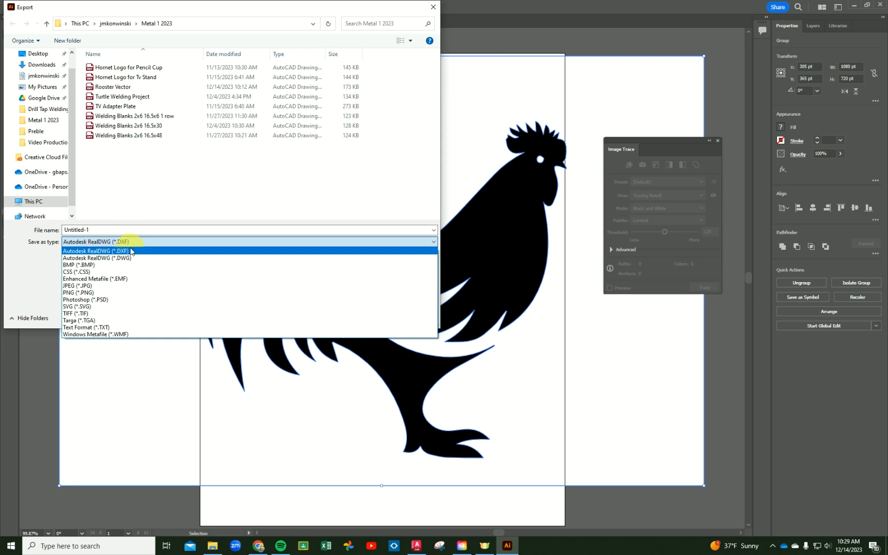
{"action": "left_click", "coordinate": [124, 251]}
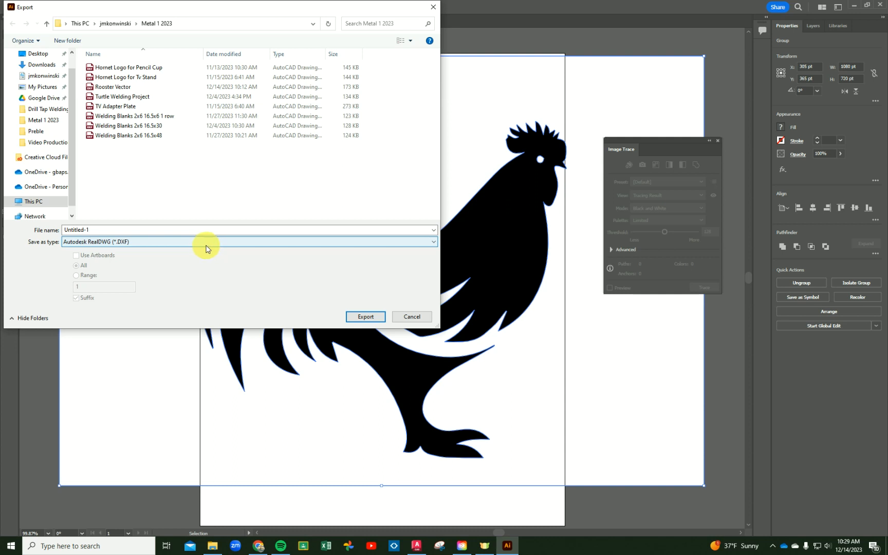
- Name the export file Rooster Vector 2, based on the existing Rooster Vector name, and export it to the Metal 1 2023 folder
{"action": "left_click", "coordinate": [76, 227]}
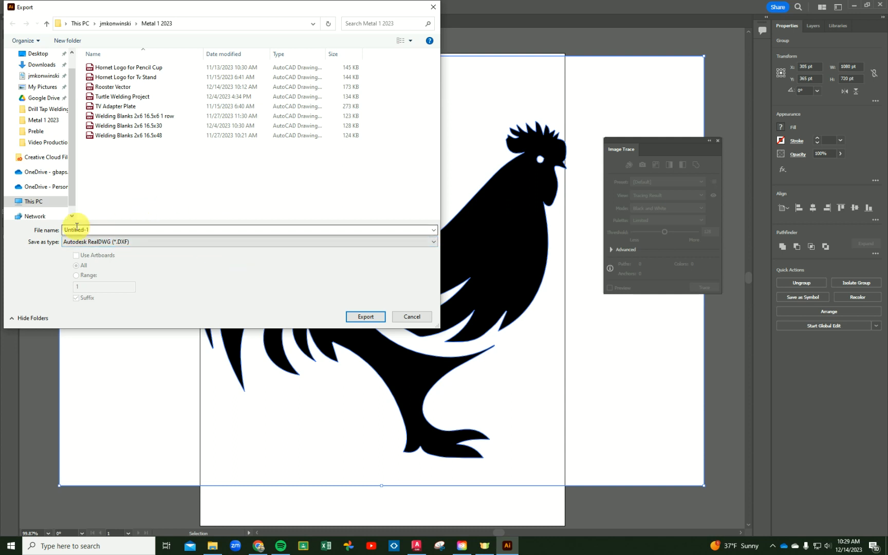
{"action": "double_click", "coordinate": [81, 230]}
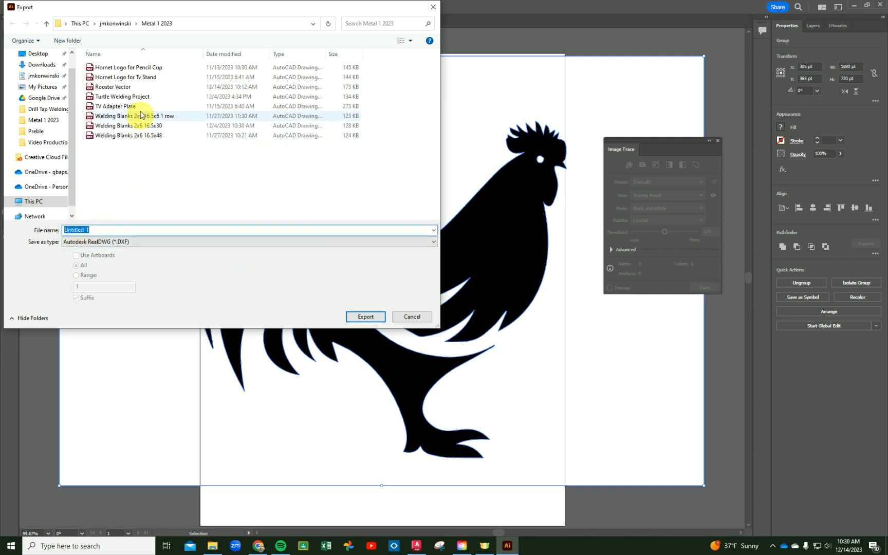
{"action": "left_click", "coordinate": [116, 87]}
{"action": "left_click", "coordinate": [101, 229]}
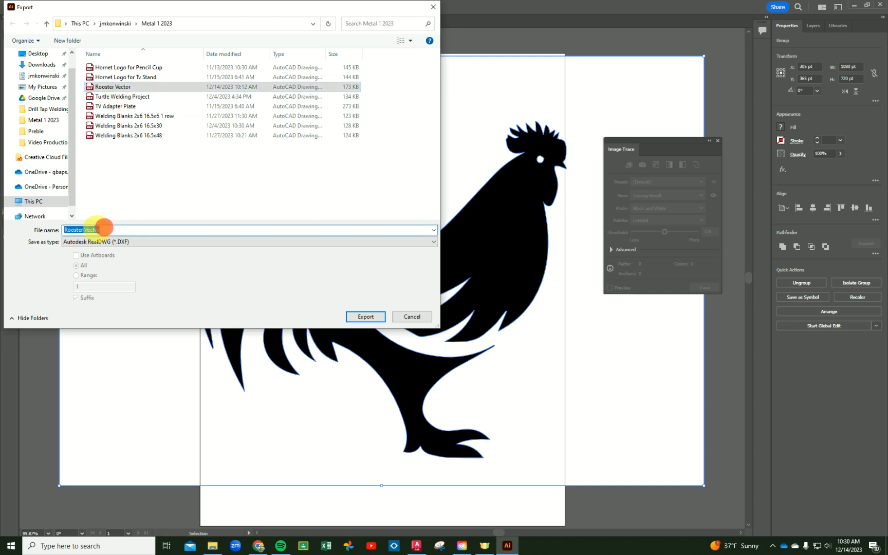
{"action": "left_click_drag", "start_coordinate": [101, 229], "coordinate": [83, 233]}
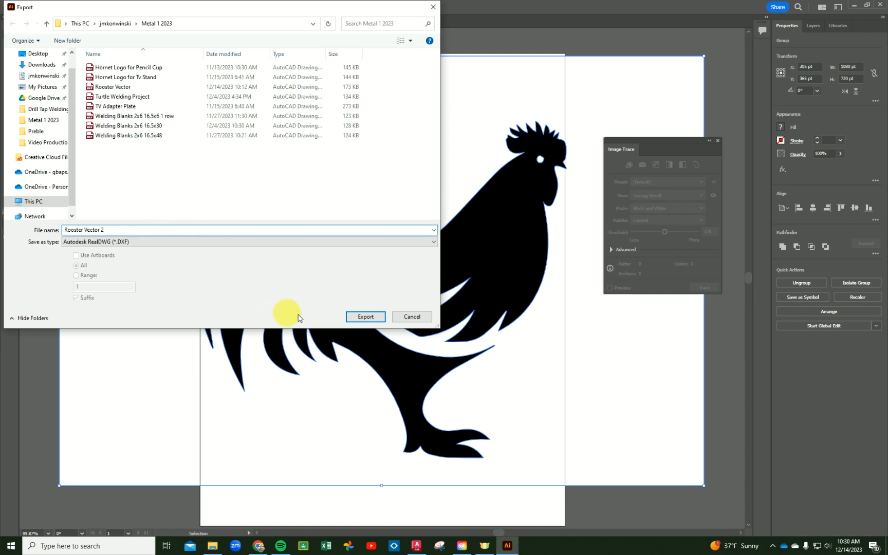
{"action": "left_click", "coordinate": [365, 317]}
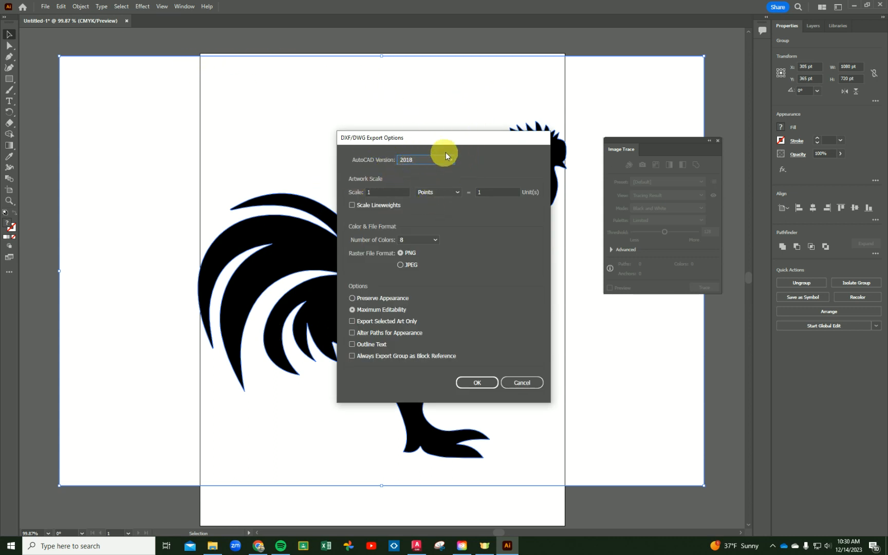
- Choose 8 colors in the DXF/DWG export options and confirm the export
{"action": "left_click", "coordinate": [435, 240]}
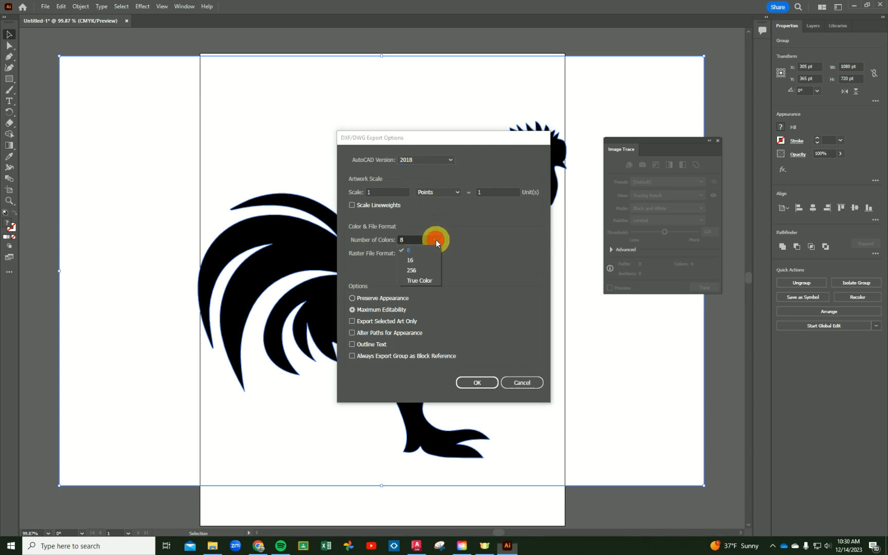
{"action": "left_click", "coordinate": [425, 251]}
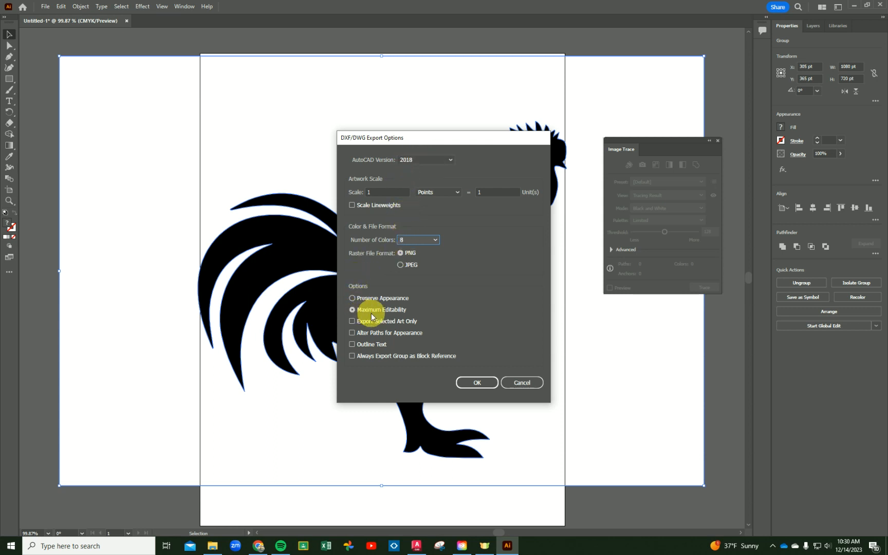
{"action": "left_click", "coordinate": [470, 383]}
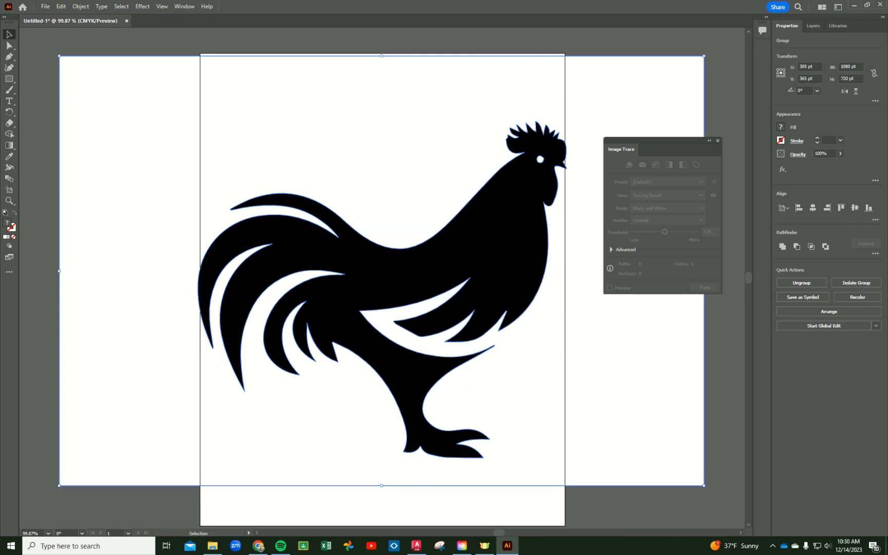
- Switch to AutoCAD and maximize its window
{"action": "key", "text": "alt+Tab"}
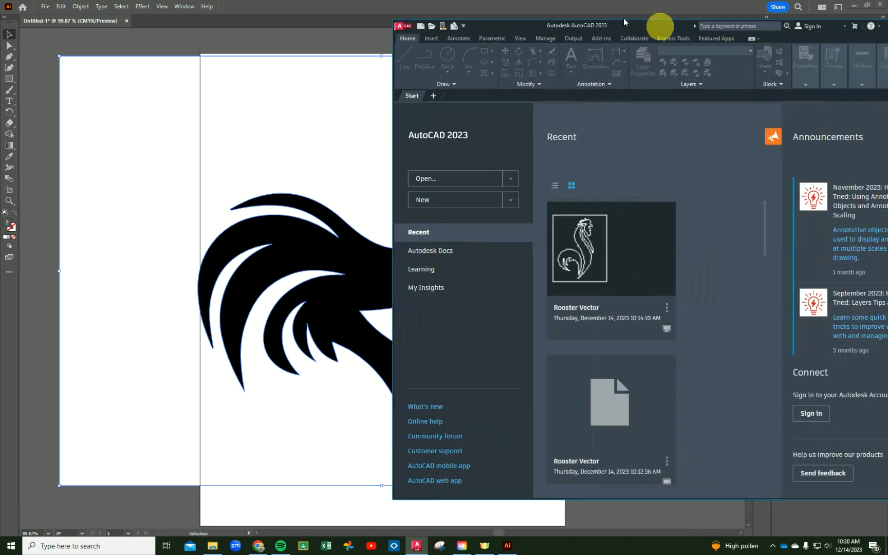
{"action": "left_click_drag", "start_coordinate": [654, 23], "coordinate": [375, 30]}
{"action": "left_click", "coordinate": [632, 29]}
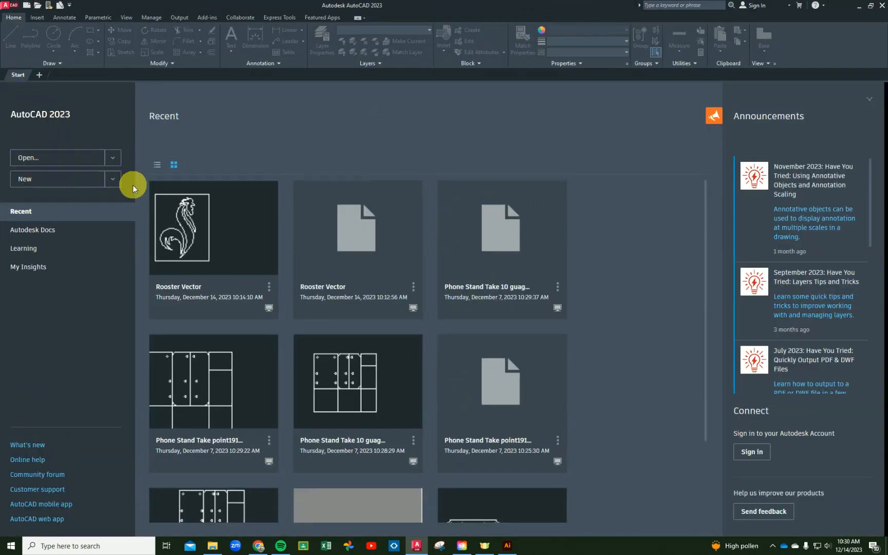
- Open the Rooster Vector 2 drawing from the Metal 1 2023 folder with the file type set to DXF (*.dxf)
{"action": "left_click", "coordinate": [57, 161]}
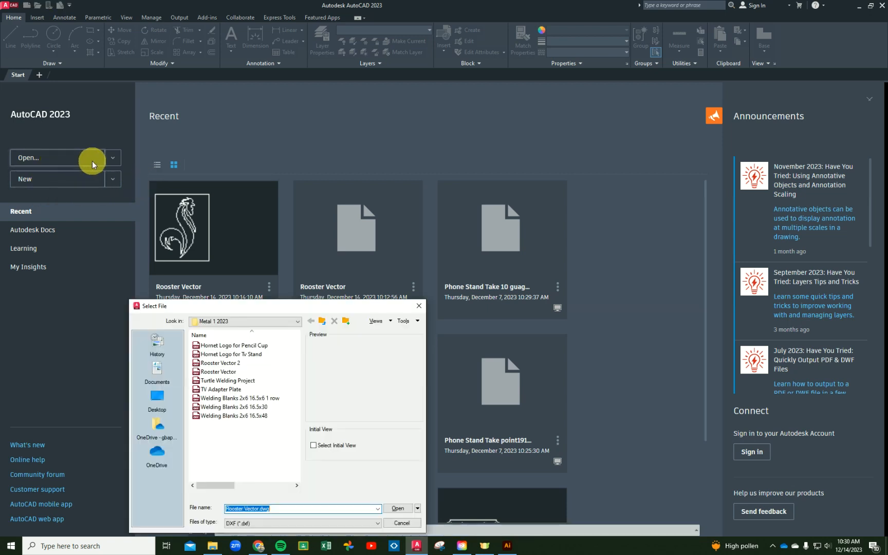
{"action": "left_click_drag", "start_coordinate": [248, 307], "coordinate": [232, 186]}
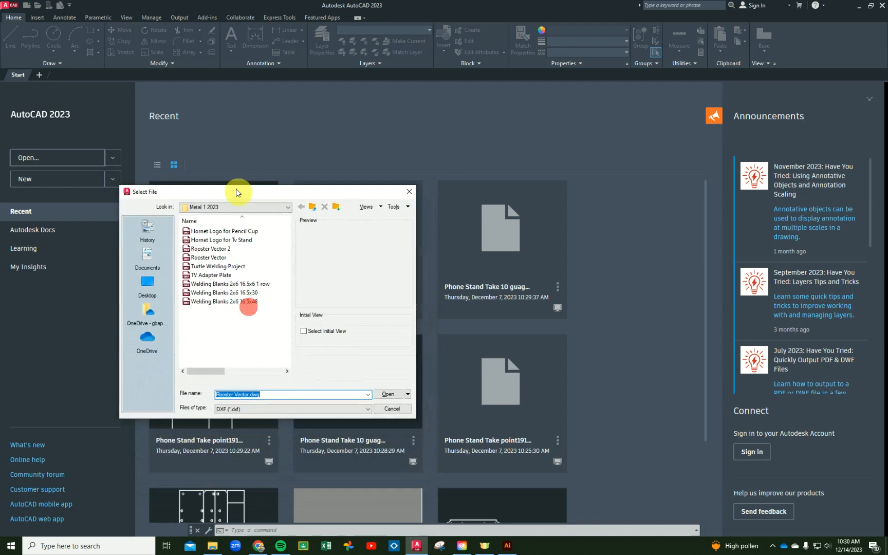
{"action": "left_click", "coordinate": [219, 402]}
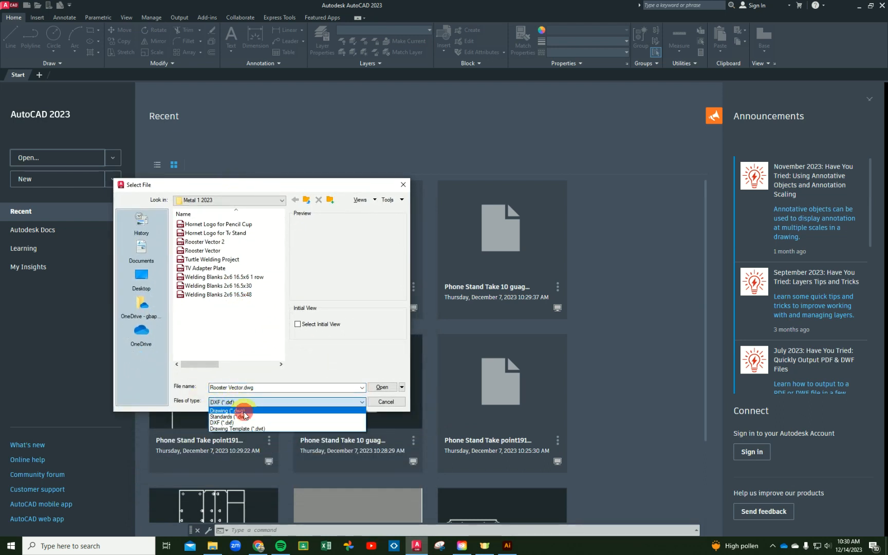
{"action": "left_click", "coordinate": [242, 411]}
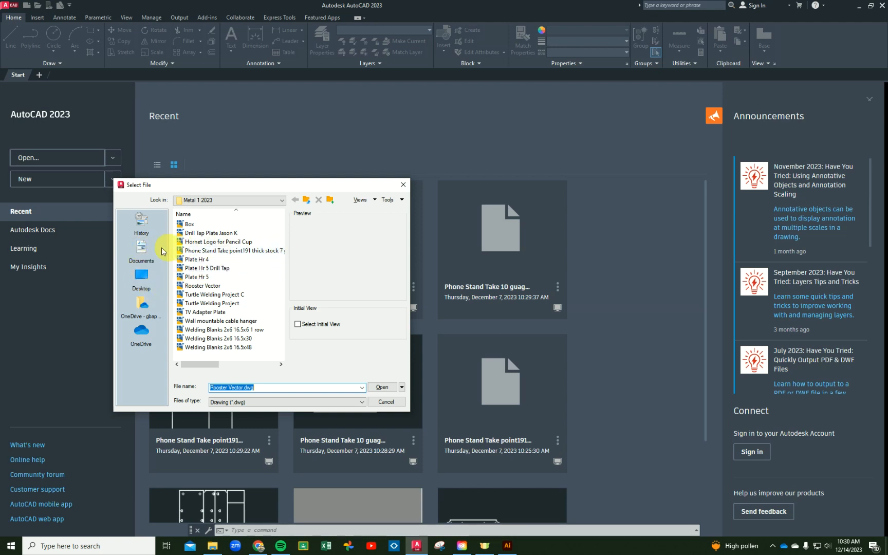
{"action": "left_click", "coordinate": [240, 404]}
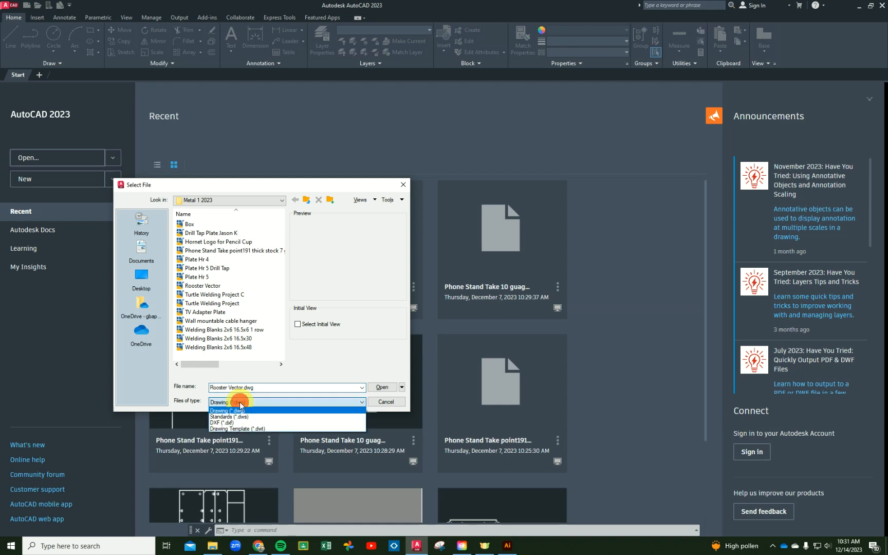
{"action": "left_click", "coordinate": [226, 423]}
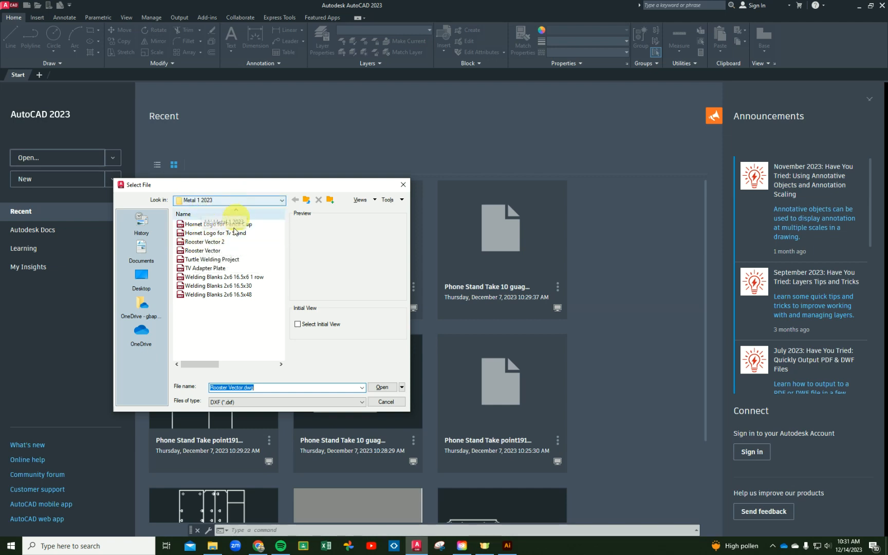
{"action": "left_click", "coordinate": [209, 242]}
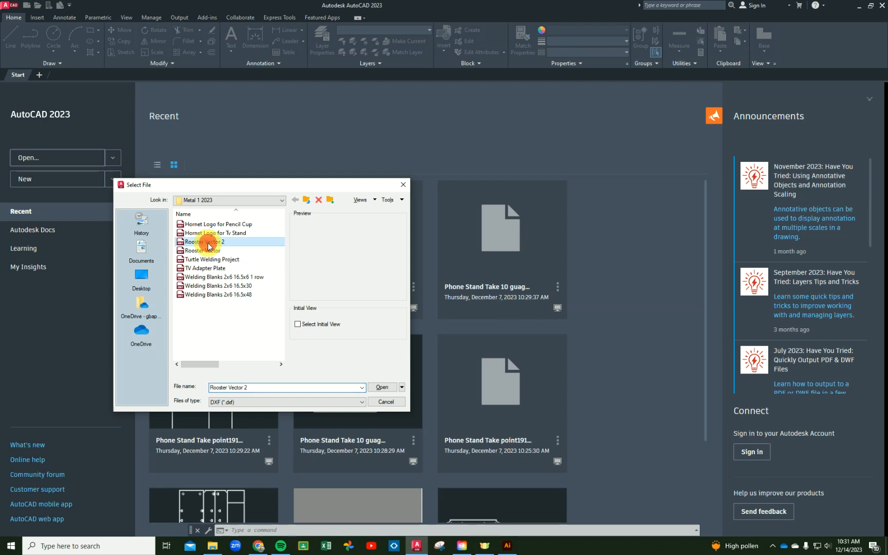
{"action": "left_click", "coordinate": [381, 387]}
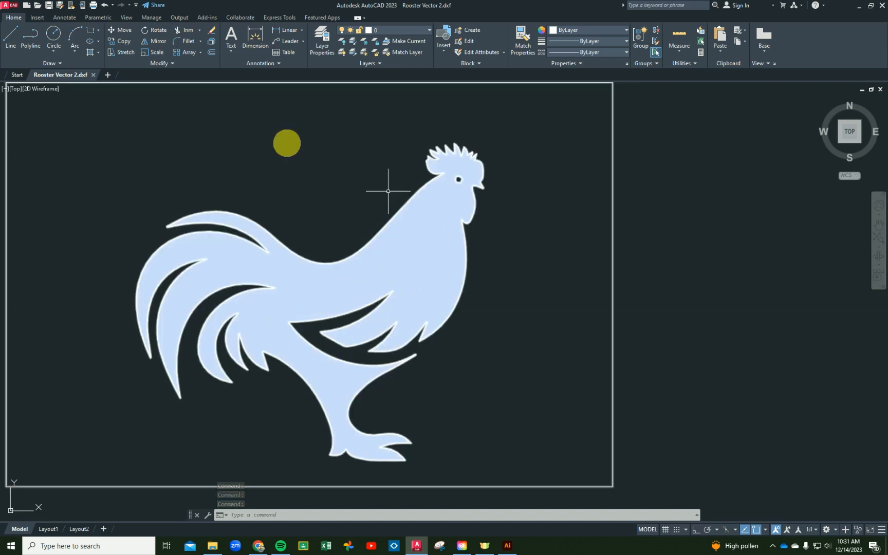
- Open the rooster block for editing in the block definition dialog, and close it without editing
{"action": "left_click", "coordinate": [411, 261]}
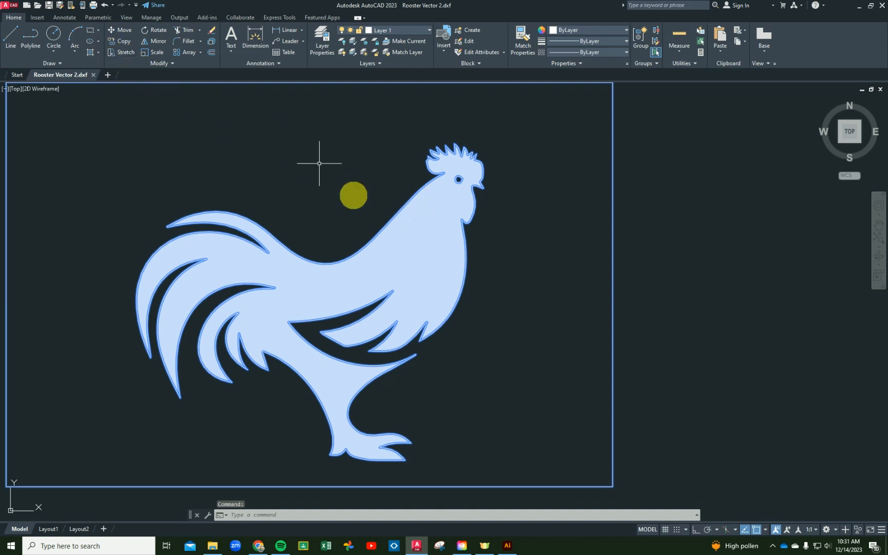
{"action": "left_click", "coordinate": [410, 257]}
{"action": "double_click", "coordinate": [384, 271]}
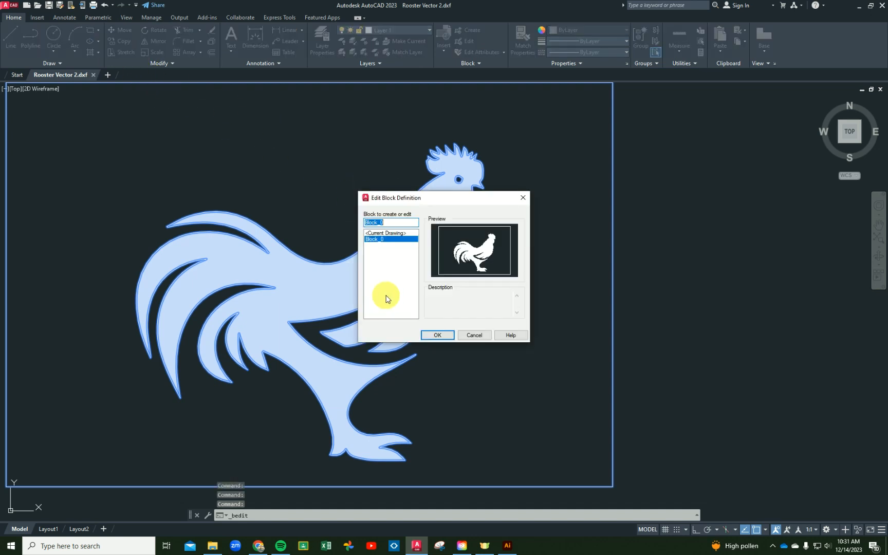
{"action": "left_click", "coordinate": [523, 197]}
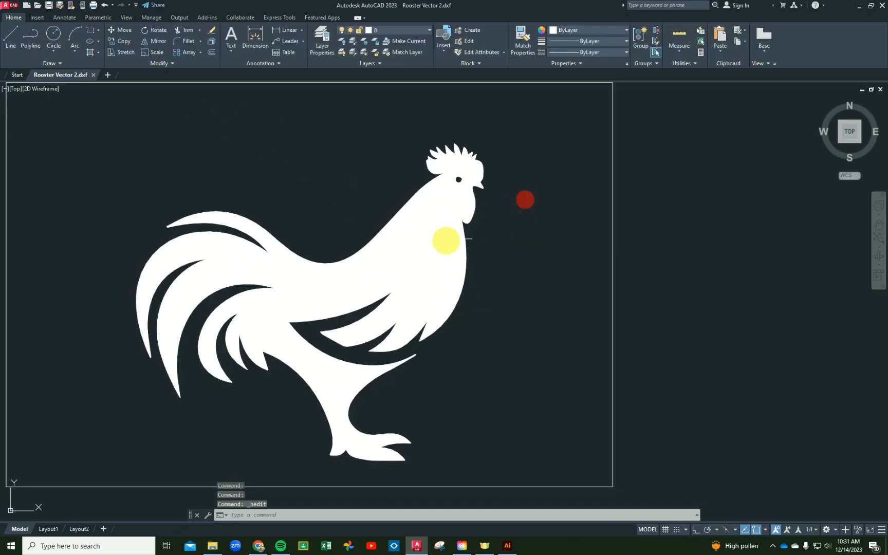
- Try erasing the rooster block, and undo the deletion
{"action": "left_click", "coordinate": [440, 243]}
{"action": "left_click", "coordinate": [406, 272]}
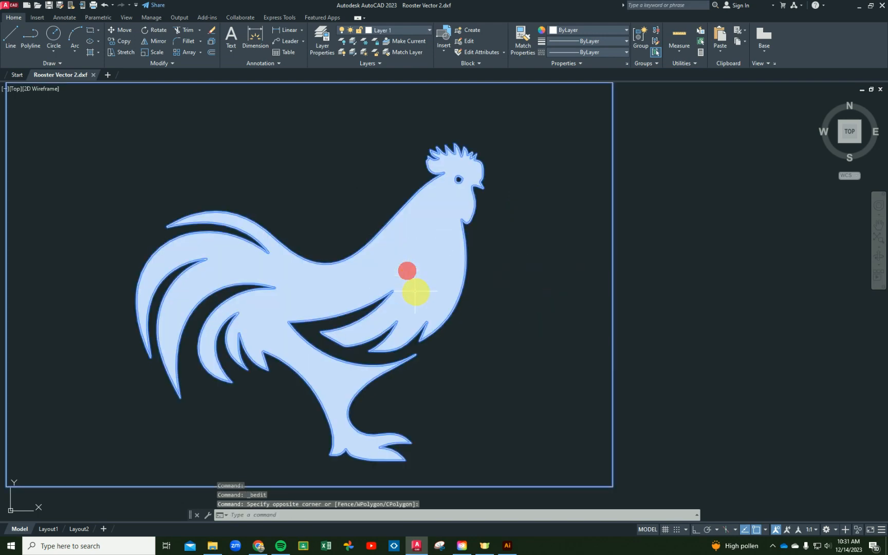
{"action": "key", "text": "Delete"}
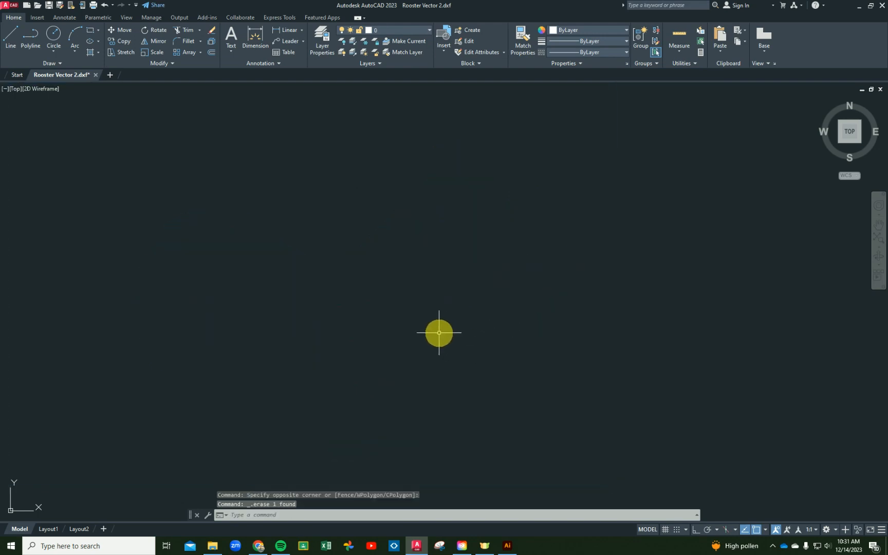
{"action": "key", "text": "ctrl+z"}
{"action": "right_click", "coordinate": [412, 273]}
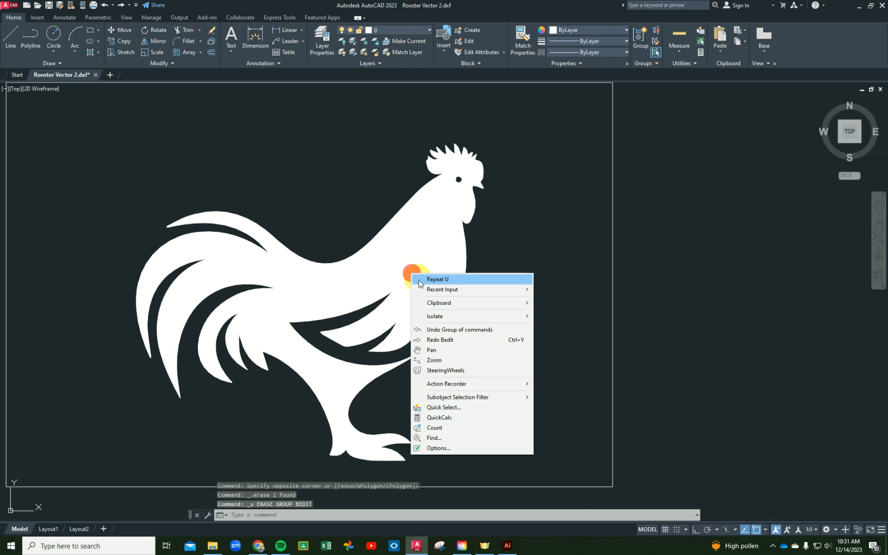
{"action": "left_click", "coordinate": [396, 254]}
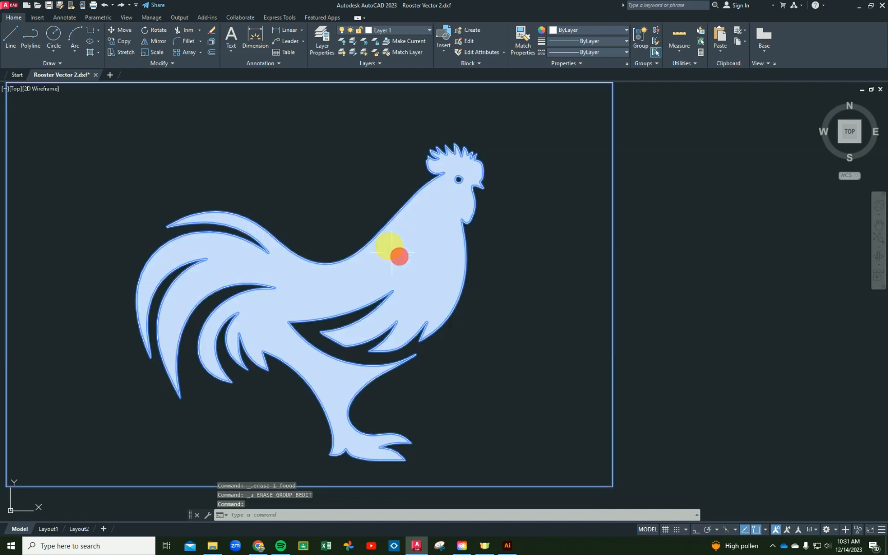
{"action": "left_click", "coordinate": [437, 216]}
{"action": "right_click", "coordinate": [431, 245]}
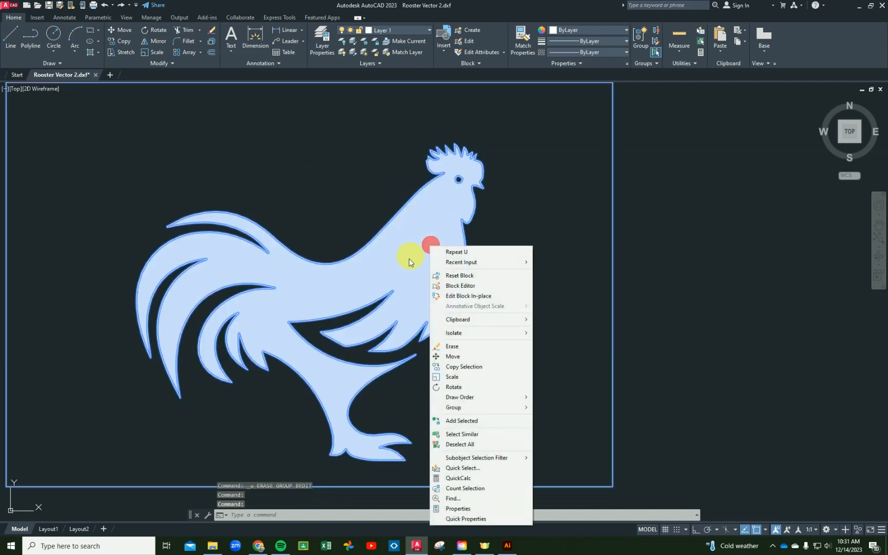
{"action": "left_click", "coordinate": [394, 259]}
{"action": "left_click_drag", "start_coordinate": [405, 271], "coordinate": [457, 249]}
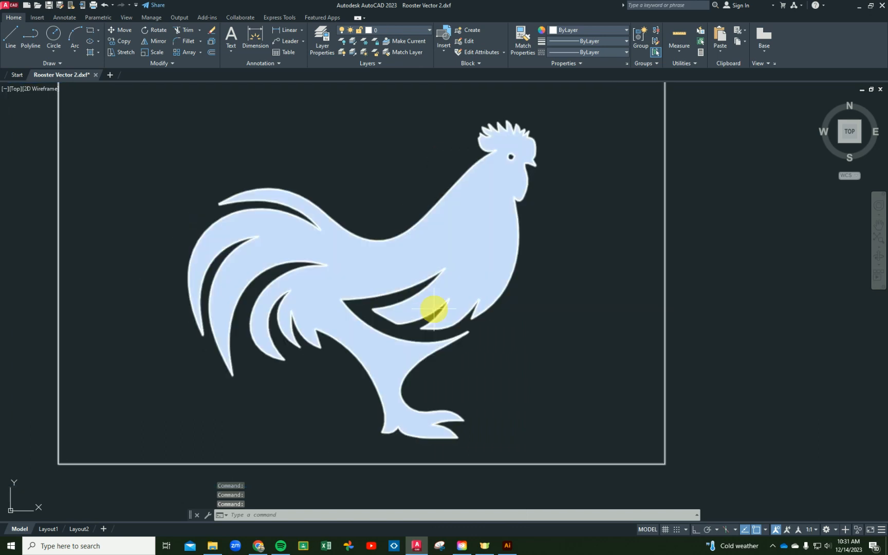
- Try pasting the copied rooster image into the drawing over the block's upper body
{"action": "key", "text": "ctrl+v"}
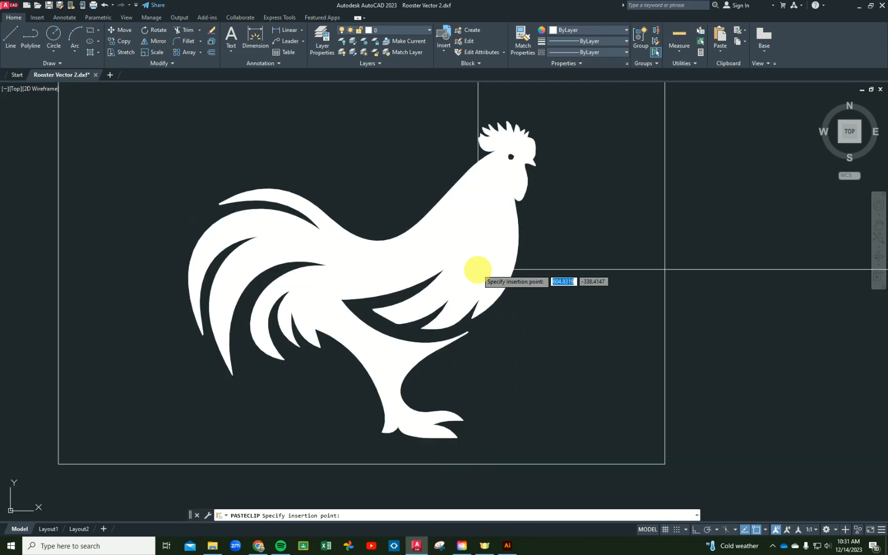
{"action": "left_click", "coordinate": [465, 261]}
{"action": "left_click", "coordinate": [465, 275]}
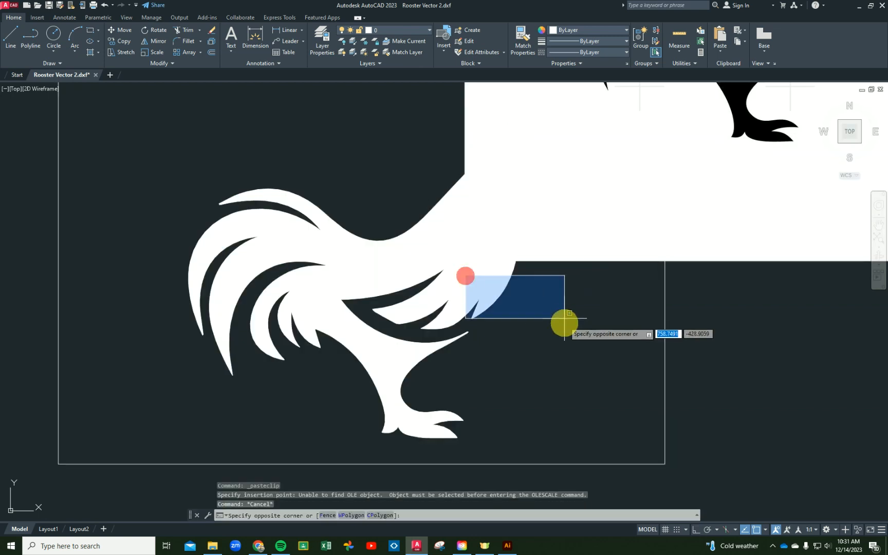
{"action": "key", "text": "Escape"}
{"action": "key", "text": "Escape"}
{"action": "left_click", "coordinate": [571, 331]}
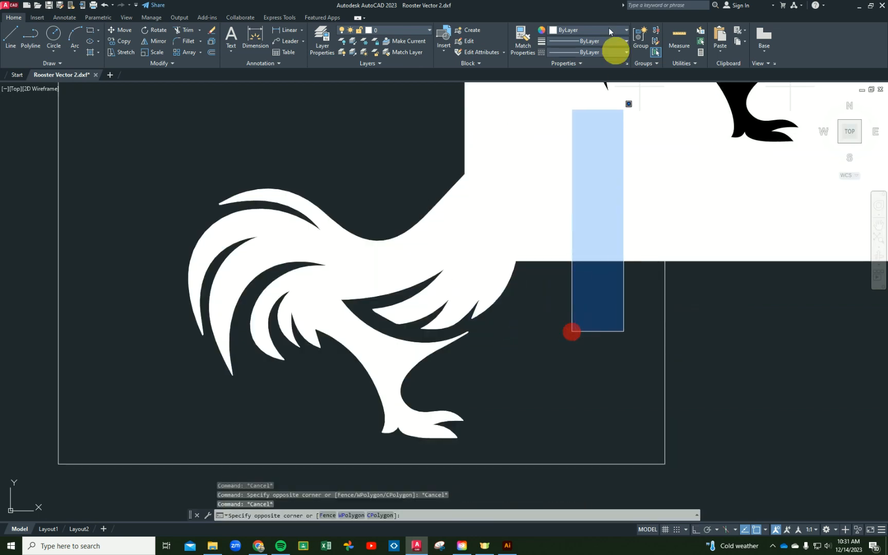
{"action": "right_click", "coordinate": [464, 248]}
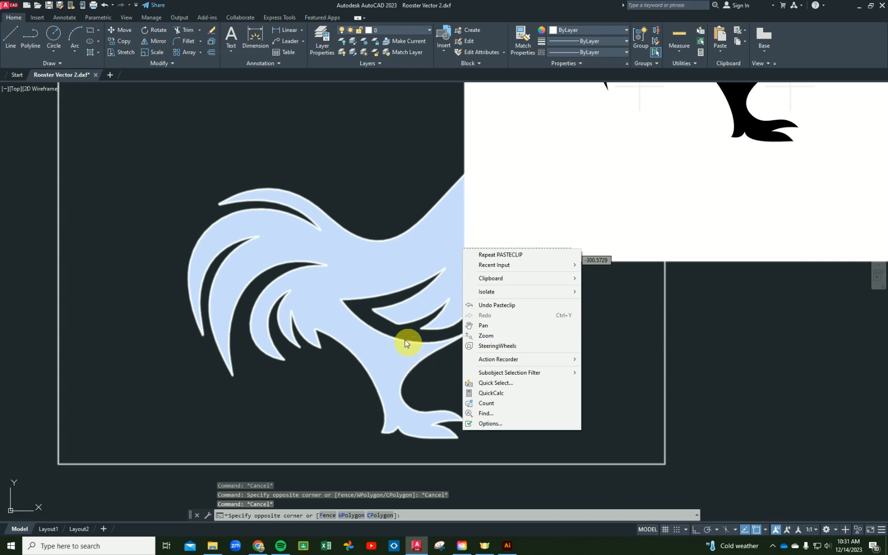
{"action": "left_click", "coordinate": [384, 343]}
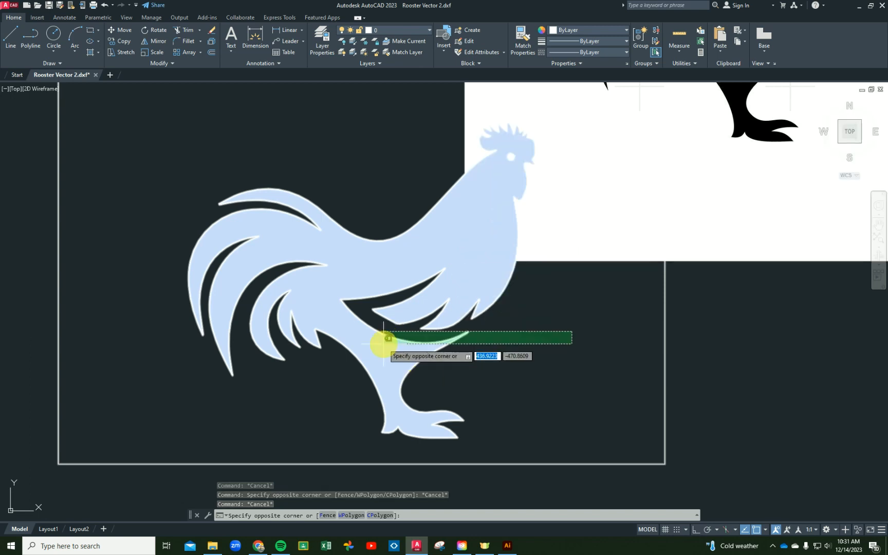
- Try erasing the rooster block beside the pasted image, and undo both the deletion and the paste
{"action": "left_click", "coordinate": [584, 240]}
{"action": "left_click", "coordinate": [481, 285]}
{"action": "key", "text": "Delete"}
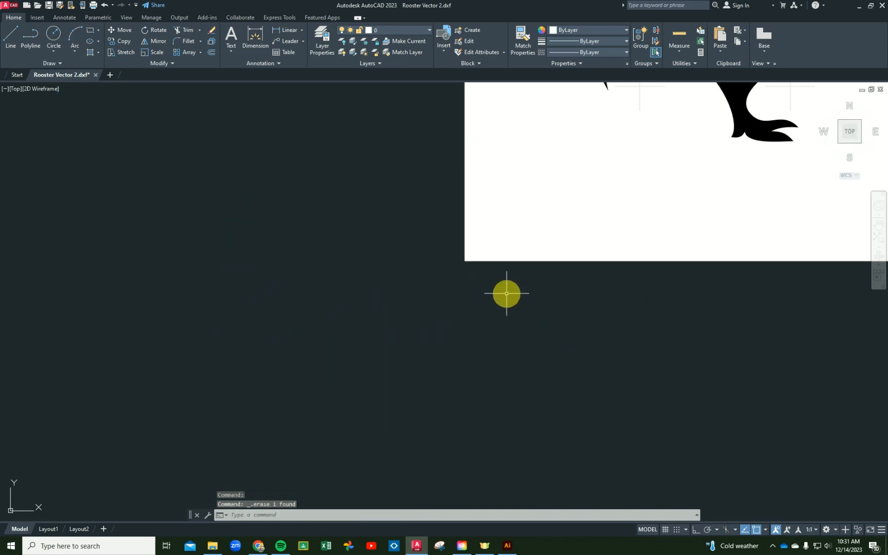
{"action": "key", "text": "ctrl+z"}
{"action": "key", "text": "ctrl+z"}
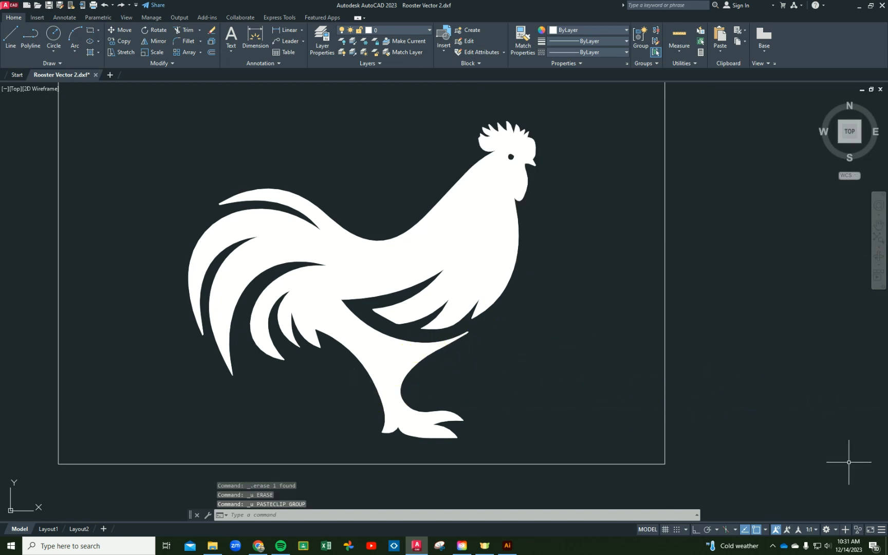
- Close AutoCAD, return to Illustrator and ungroup the traced rooster artwork
{"action": "left_click", "coordinate": [881, 5]}
{"action": "left_click", "coordinate": [468, 292]}
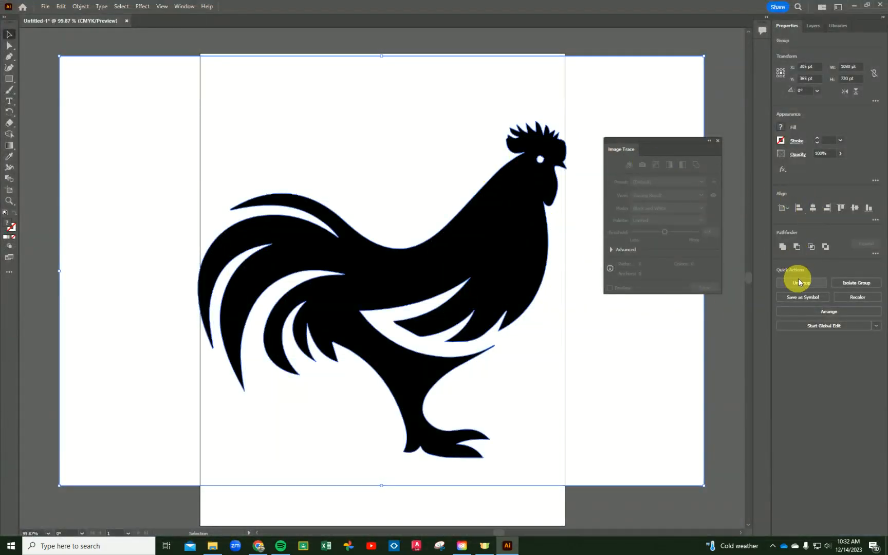
{"action": "left_click", "coordinate": [794, 284]}
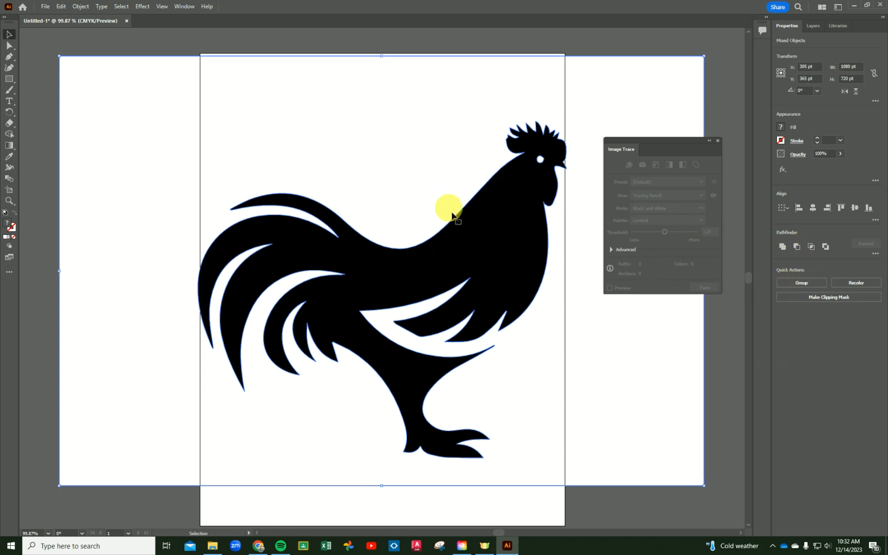
- Regroup the rooster artwork and ungroup it again
{"action": "left_click", "coordinate": [804, 282]}
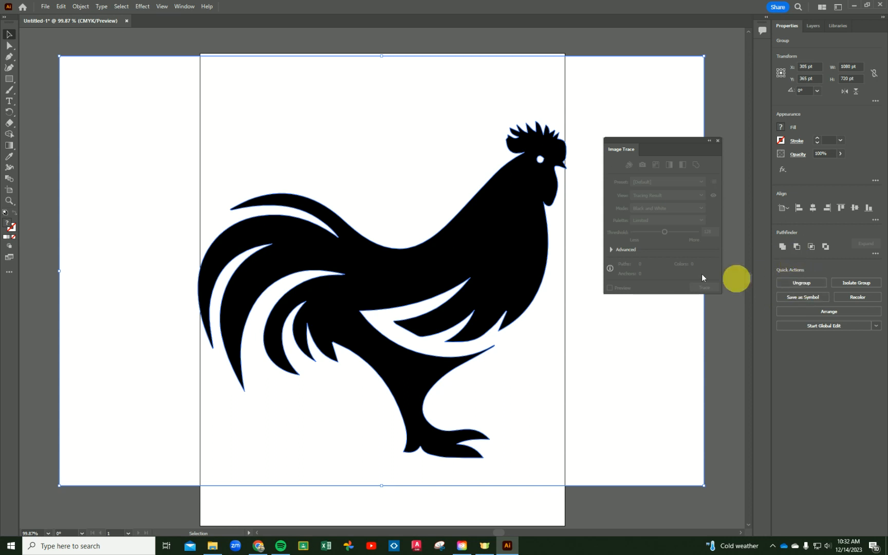
{"action": "left_click", "coordinate": [535, 246]}
{"action": "left_click", "coordinate": [793, 284]}
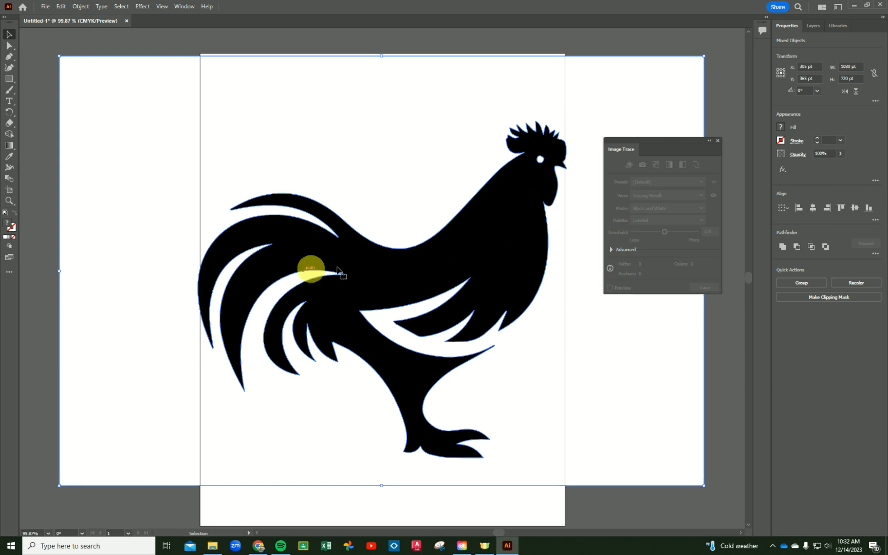
- Export the ungrouped artwork as DXF to the Metal 1 2023 folder, replacing the existing Rooster Vector 2 file
{"action": "left_click", "coordinate": [45, 6]}
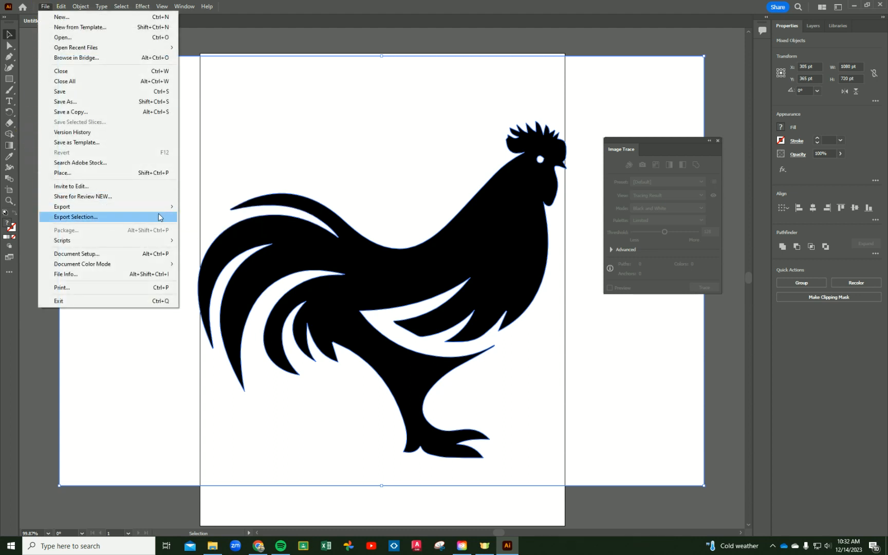
{"action": "left_click", "coordinate": [204, 220]}
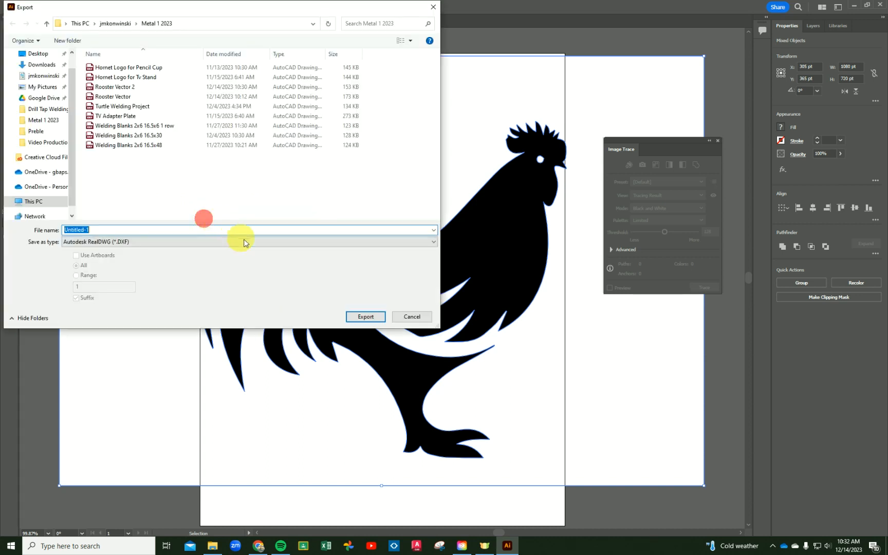
{"action": "left_click", "coordinate": [111, 88]}
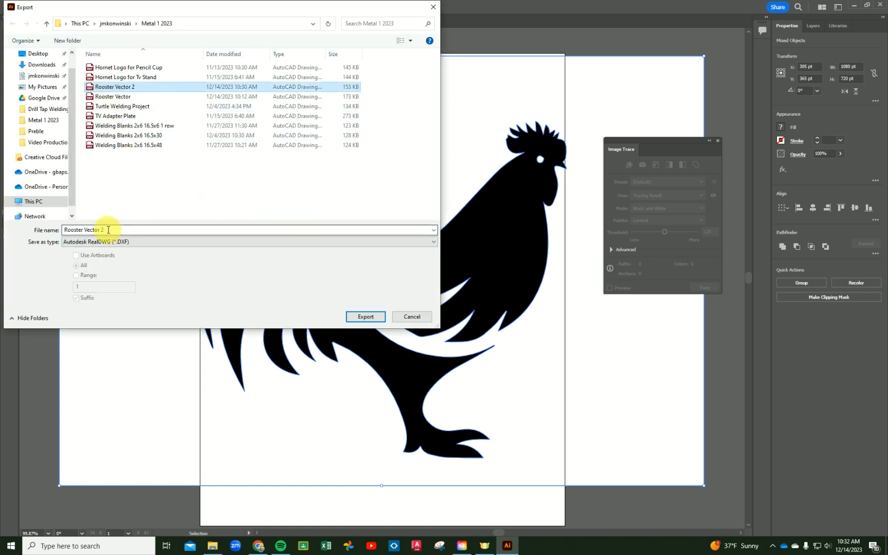
{"action": "left_click", "coordinate": [365, 318]}
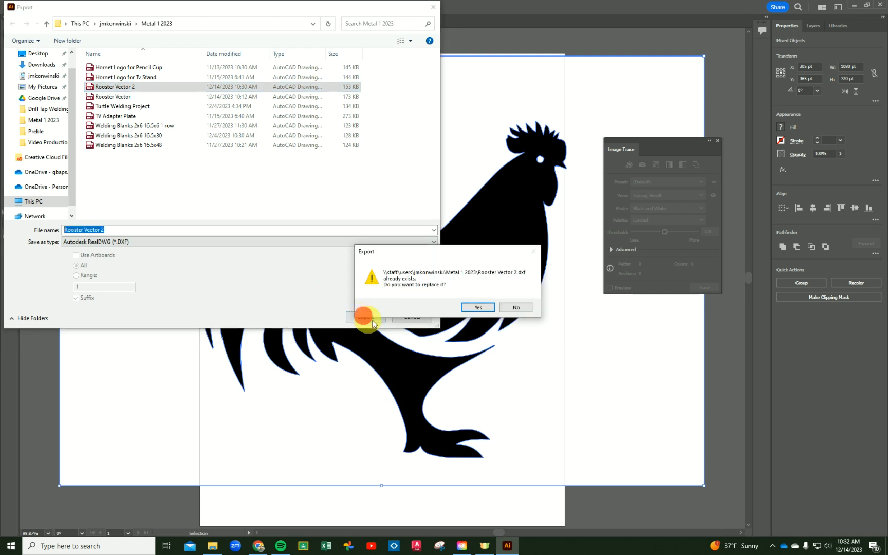
{"action": "left_click", "coordinate": [478, 307]}
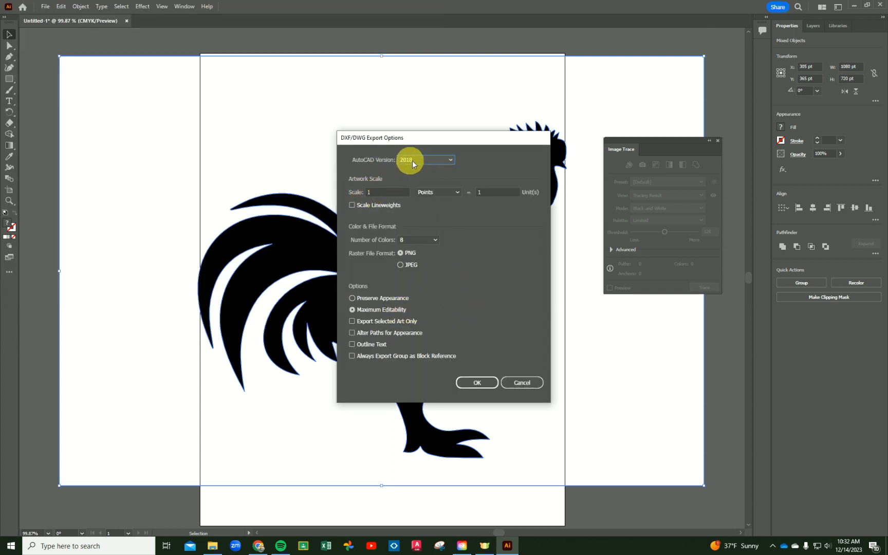
- Keep the number of colors at 8 in the DXF/DWG export options and confirm the export
{"action": "left_click", "coordinate": [406, 240]}
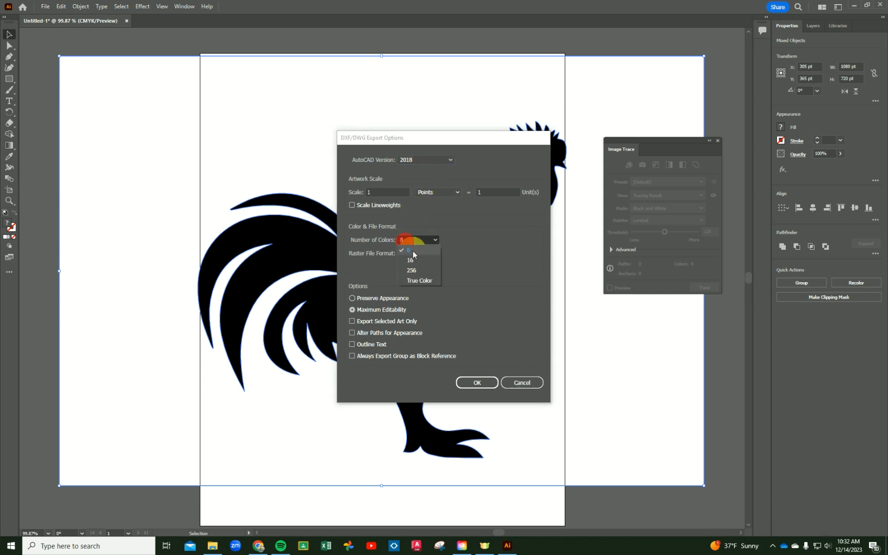
{"action": "left_click", "coordinate": [410, 250]}
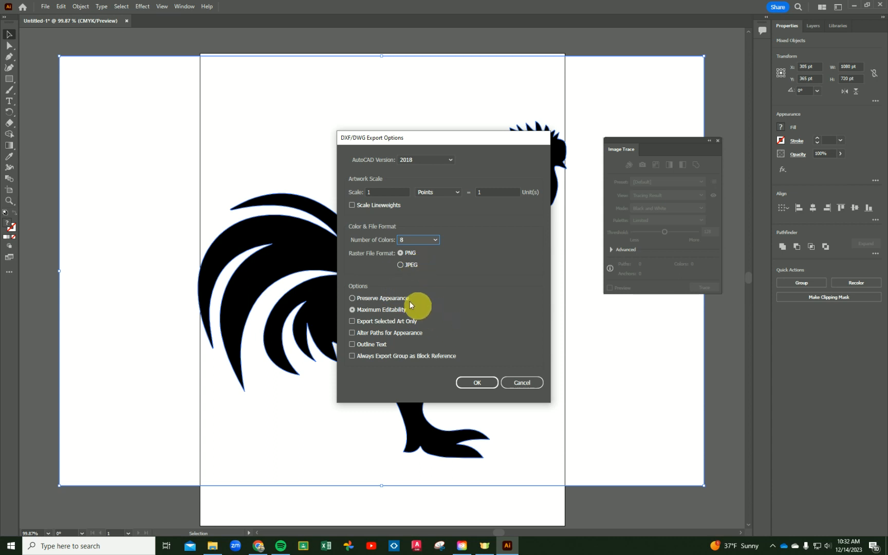
{"action": "left_click", "coordinate": [470, 383]}
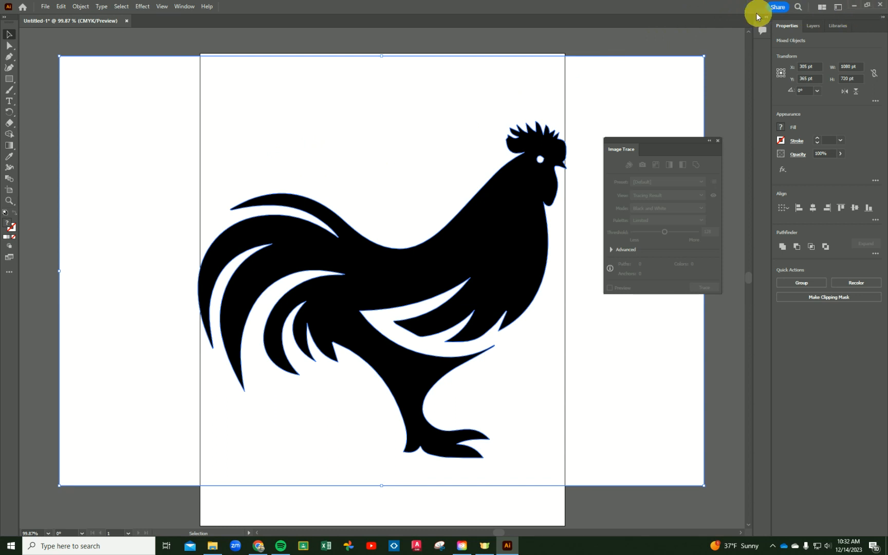
- Cancel closing Illustrator at the save prompt and minimize its window instead
{"action": "left_click", "coordinate": [881, 6]}
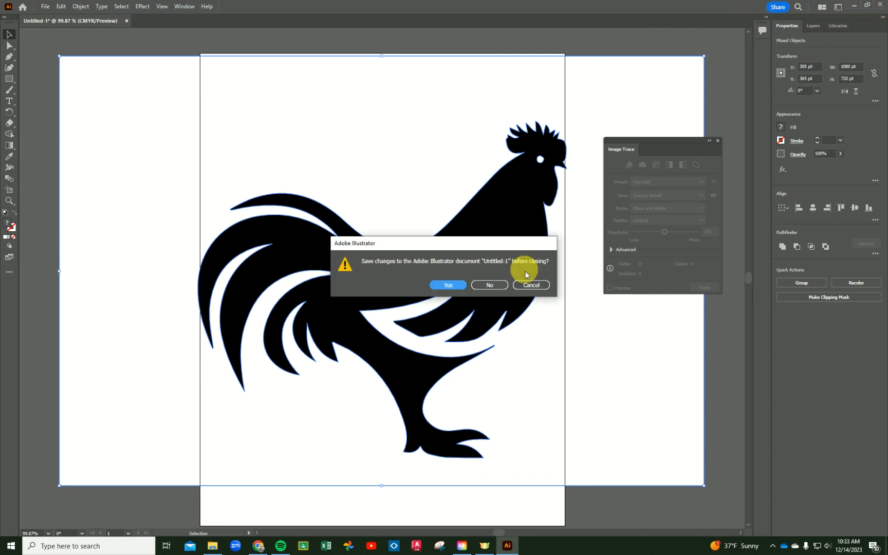
{"action": "left_click", "coordinate": [531, 281]}
{"action": "left_click", "coordinate": [854, 5]}
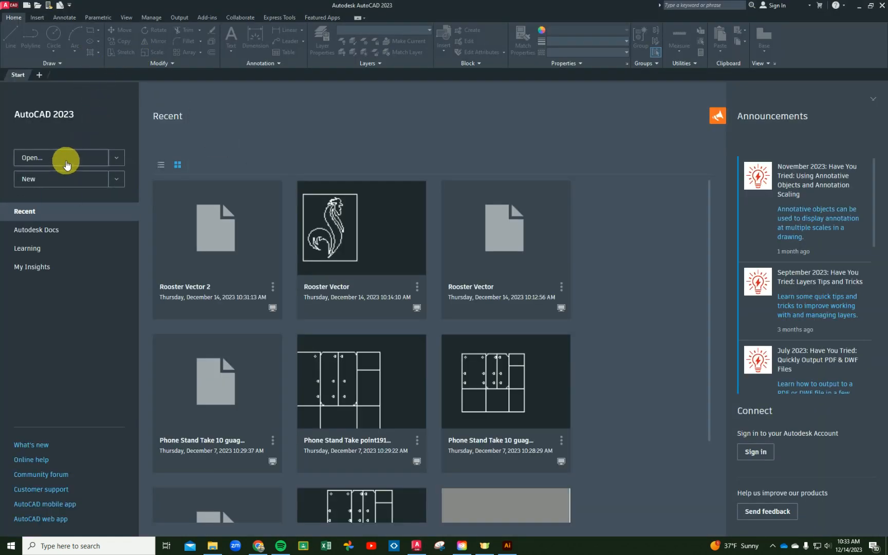
- Open the re-exported Rooster Vector 2 drawing in AutoCAD with the file type set to DXF (*.dxf)
{"action": "left_click", "coordinate": [67, 162]}
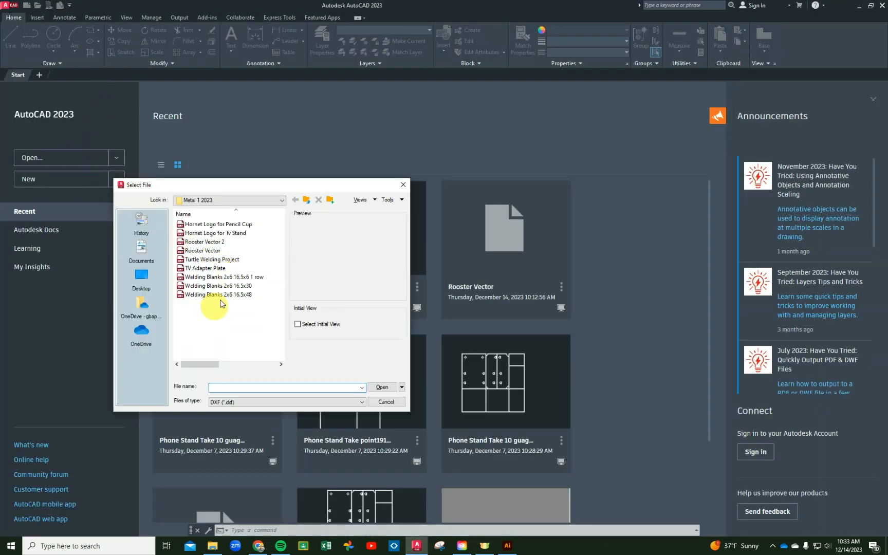
{"action": "left_click", "coordinate": [233, 402]}
{"action": "left_click", "coordinate": [234, 411]}
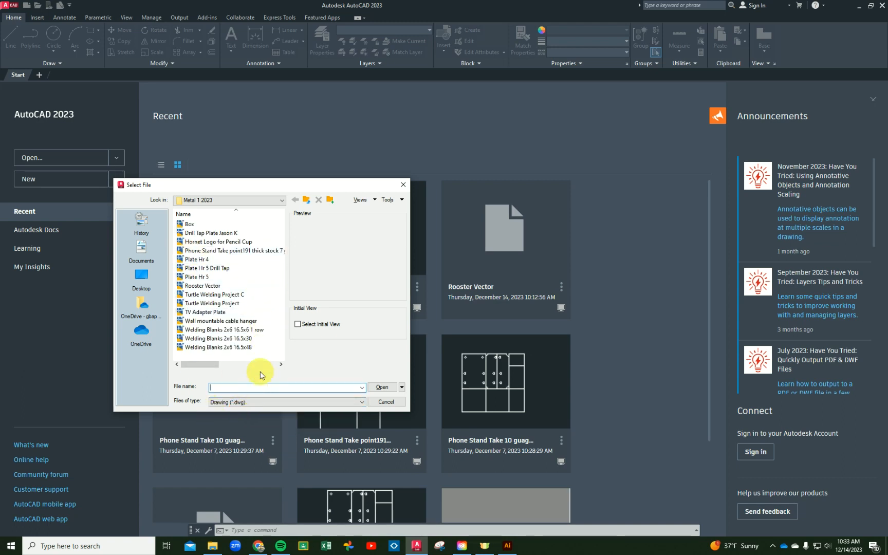
{"action": "left_click", "coordinate": [249, 403]}
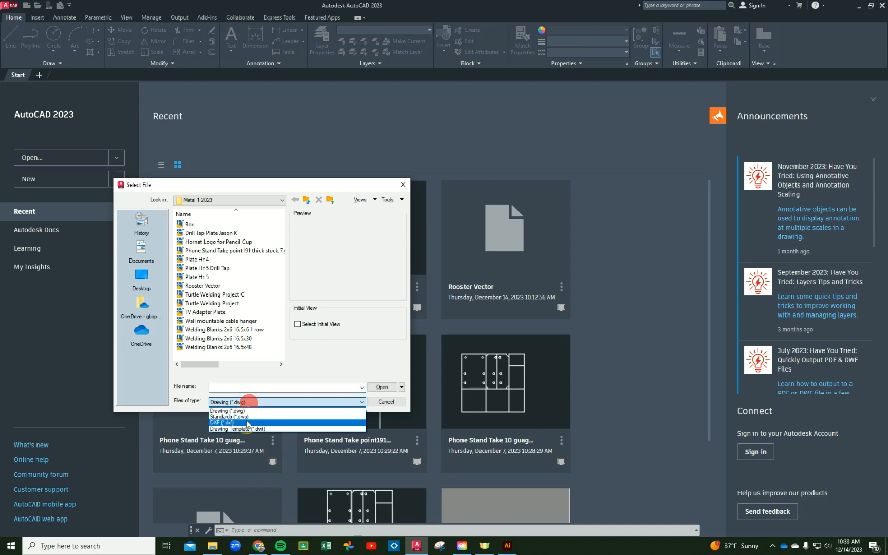
{"action": "left_click", "coordinate": [247, 423]}
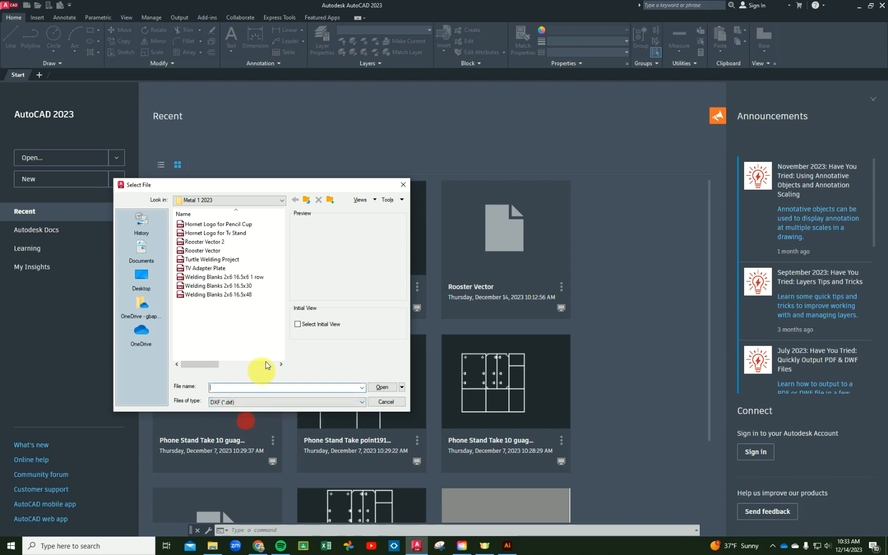
{"action": "double_click", "coordinate": [206, 242]}
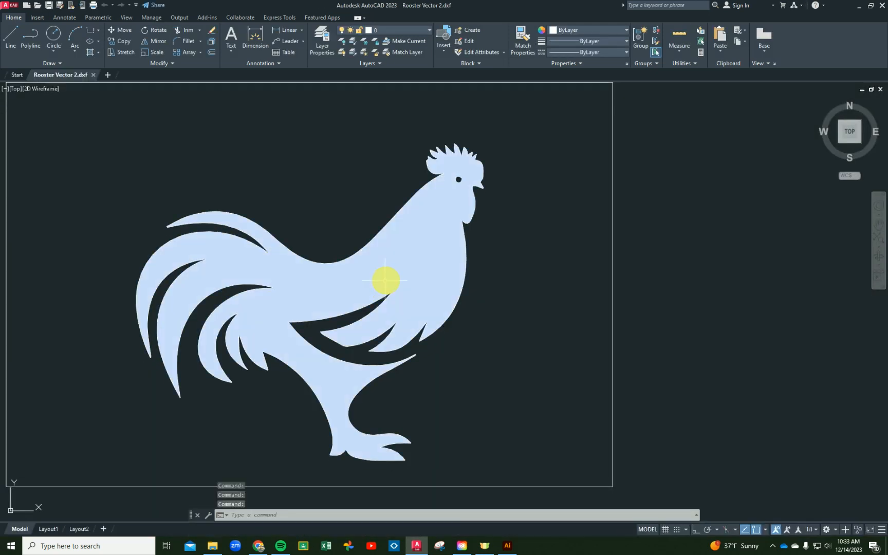
- Delete the solid white hatch that fills the rooster's body and inspect the outline
{"action": "left_click", "coordinate": [417, 260]}
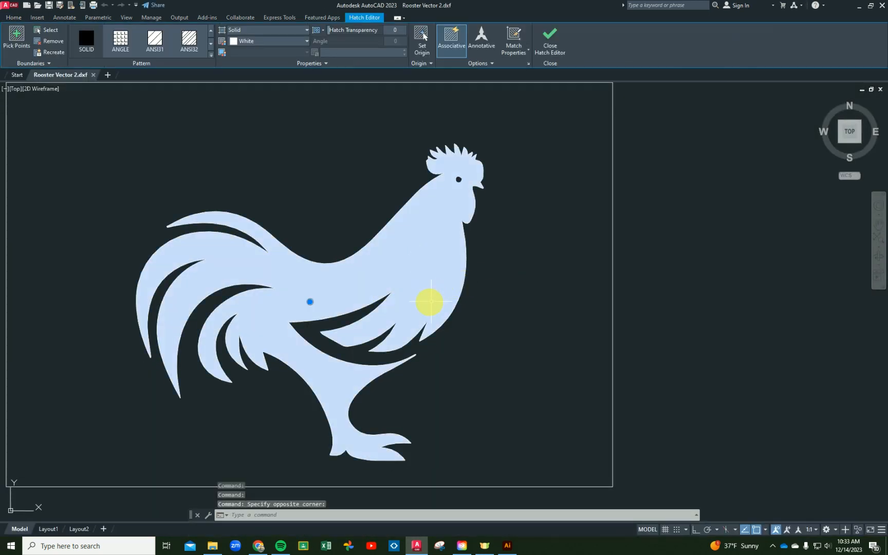
{"action": "left_click", "coordinate": [414, 276]}
{"action": "left_click", "coordinate": [403, 270]}
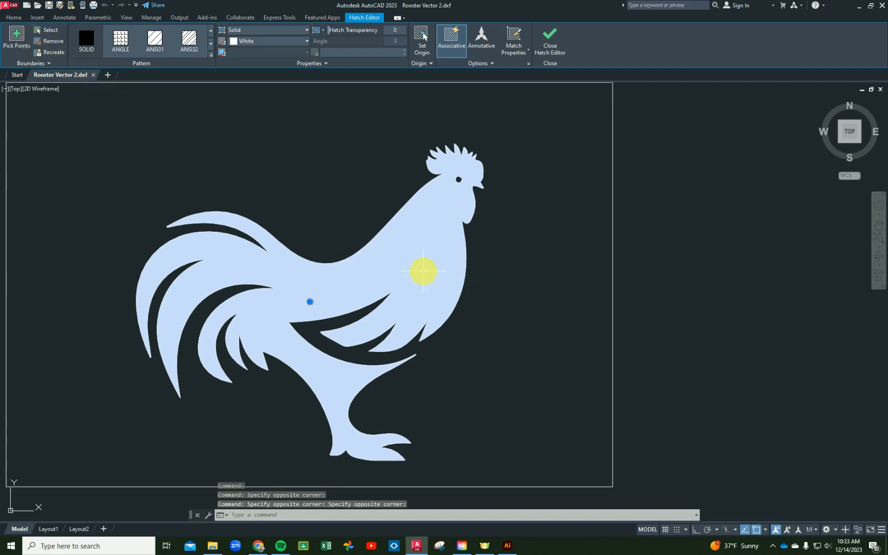
{"action": "key", "text": "Delete"}
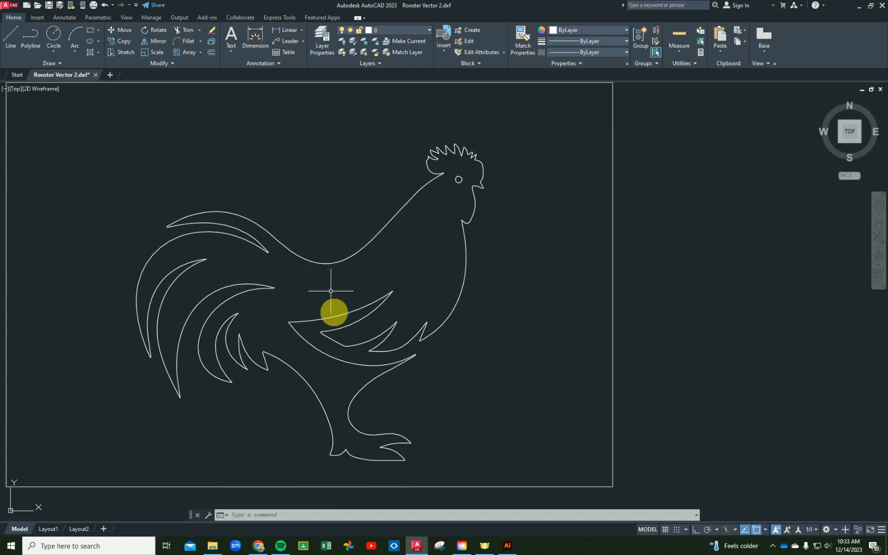
{"action": "scroll", "coordinate": [502, 353], "scroll_direction": "down", "scroll_amount": 2}
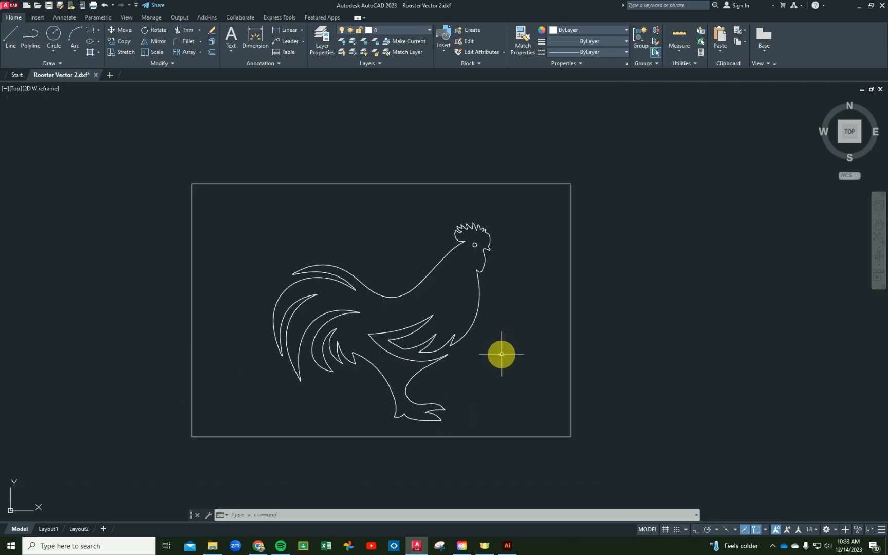
{"action": "scroll", "coordinate": [483, 383], "scroll_direction": "up", "scroll_amount": 2}
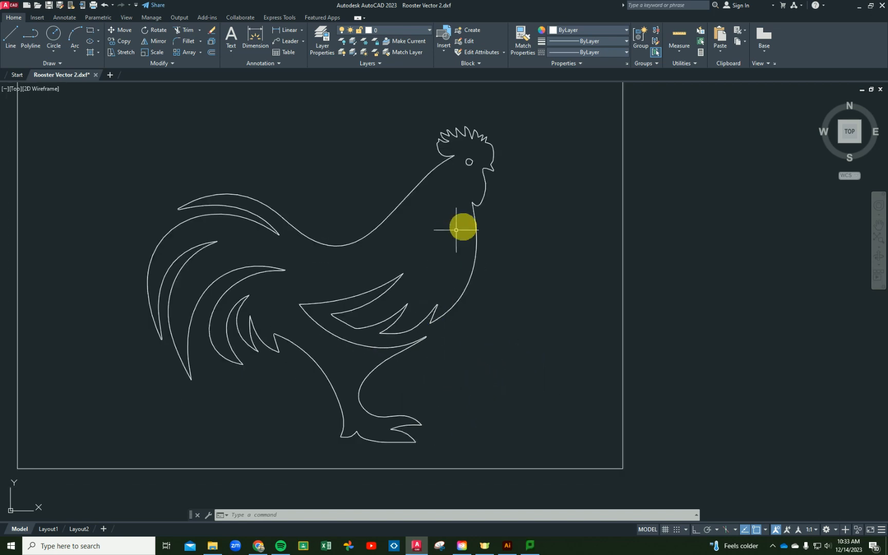